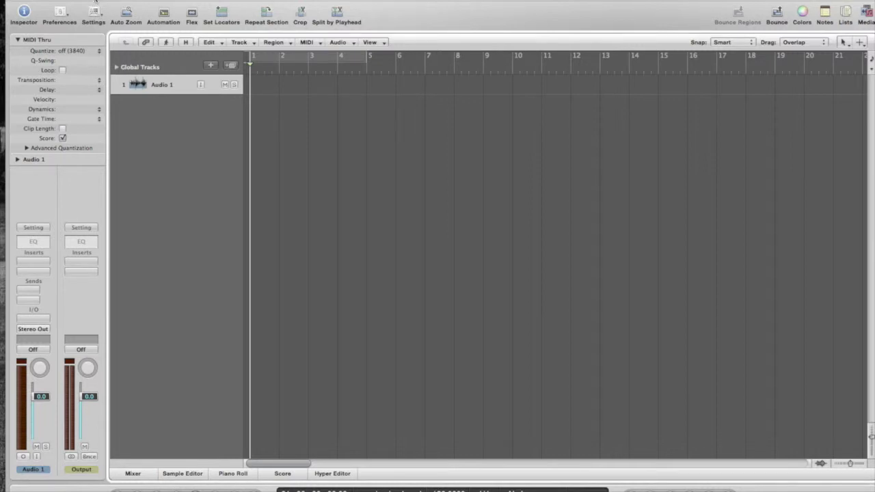
Step: Import all 23 WAV files from Finder's MultiTracks folder into the arrangement, creating a new track for each
click(97, 1)
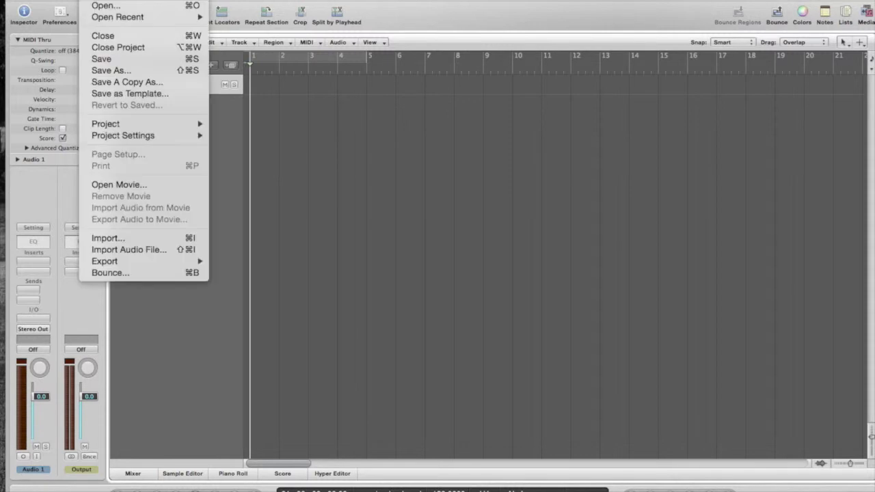
click(510, 2)
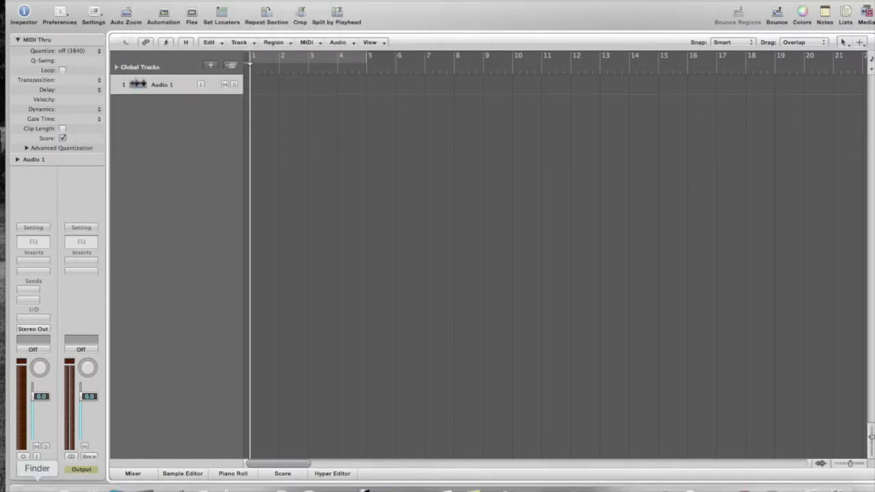
click(37, 487)
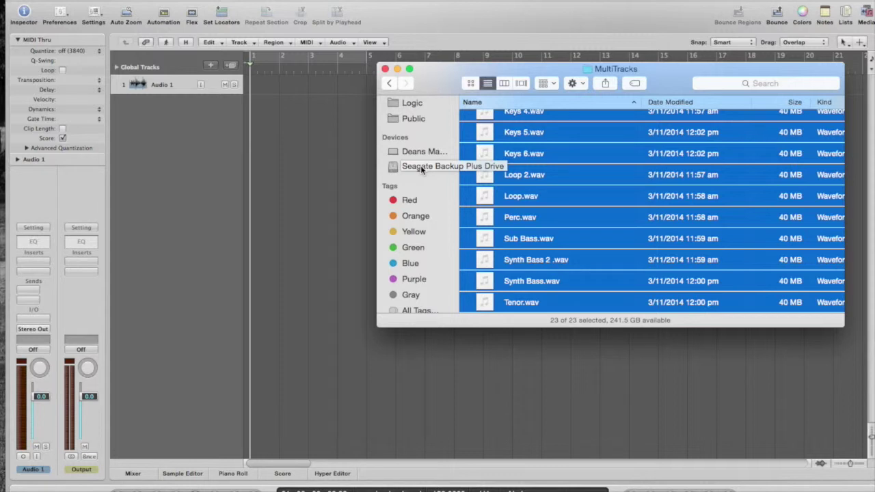
drag(579, 172, 554, 179)
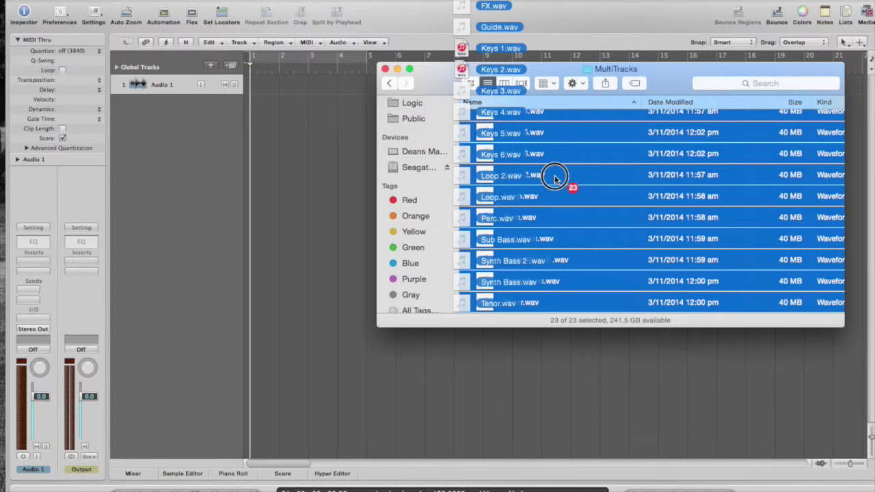
drag(554, 175, 555, 175)
drag(554, 175, 354, 387)
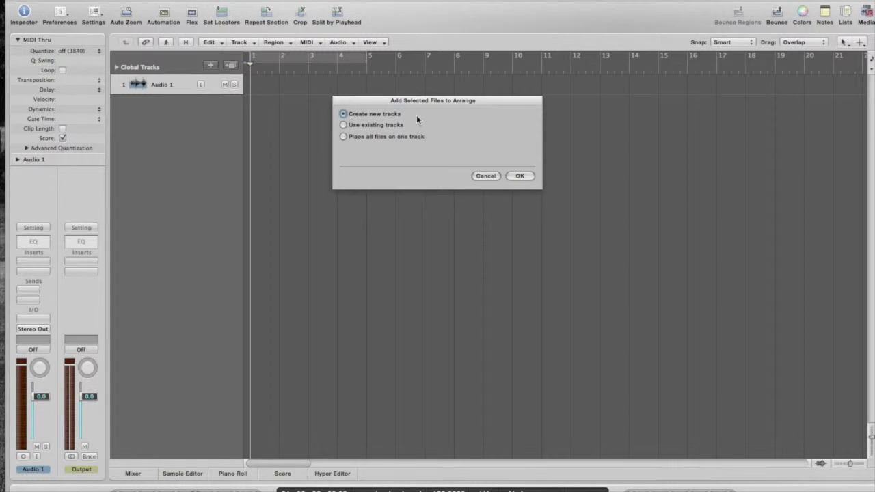
click(519, 177)
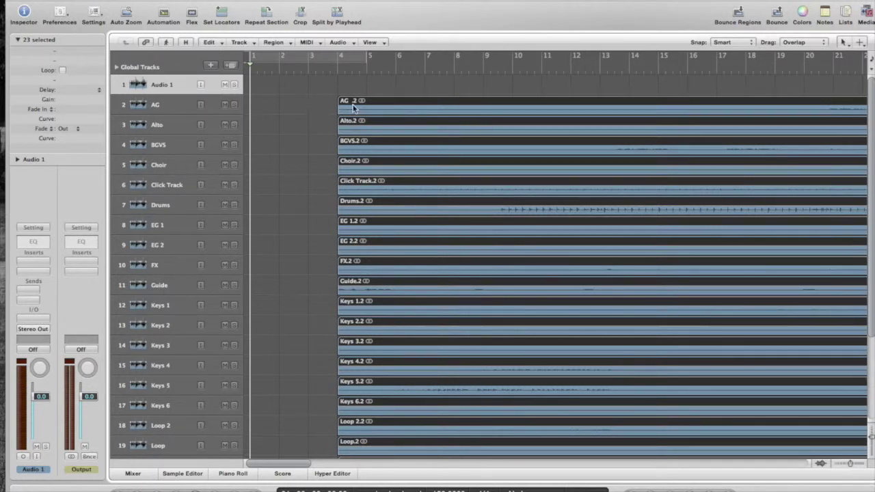
Step: Move all imported regions to start at bar 1 and delete the empty Audio 1 track
drag(360, 103, 271, 118)
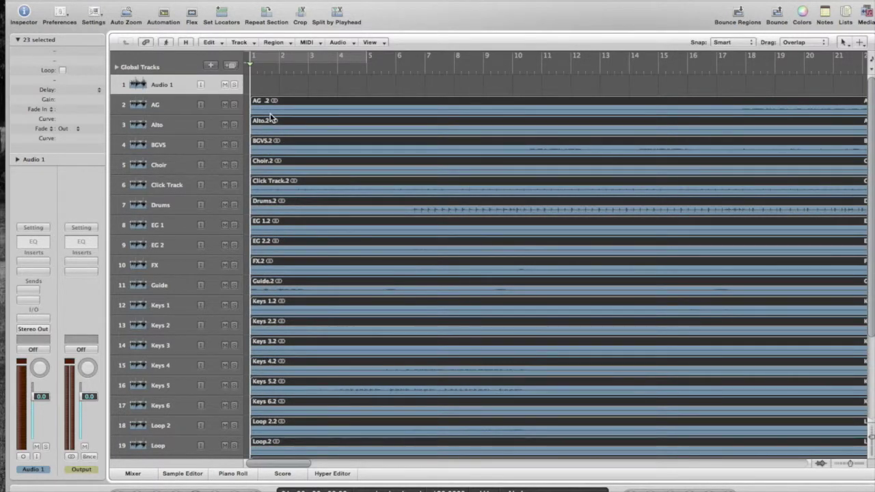
click(173, 85)
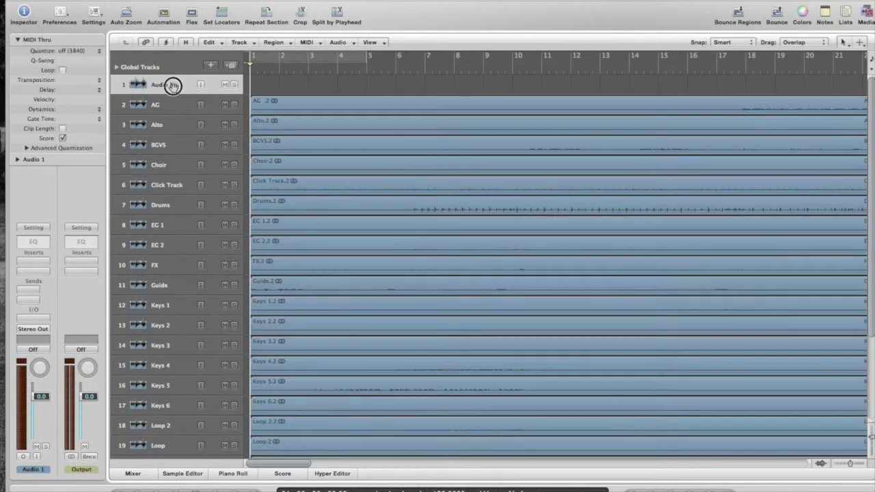
key(Delete)
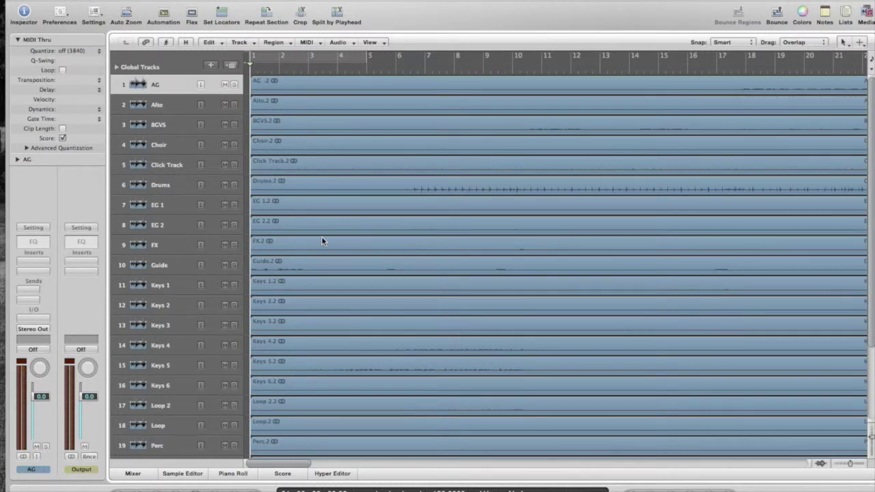
Step: Reorder the track list so that Click Track, Guide and Drums come first, in that order
scroll(321, 239, down, 3)
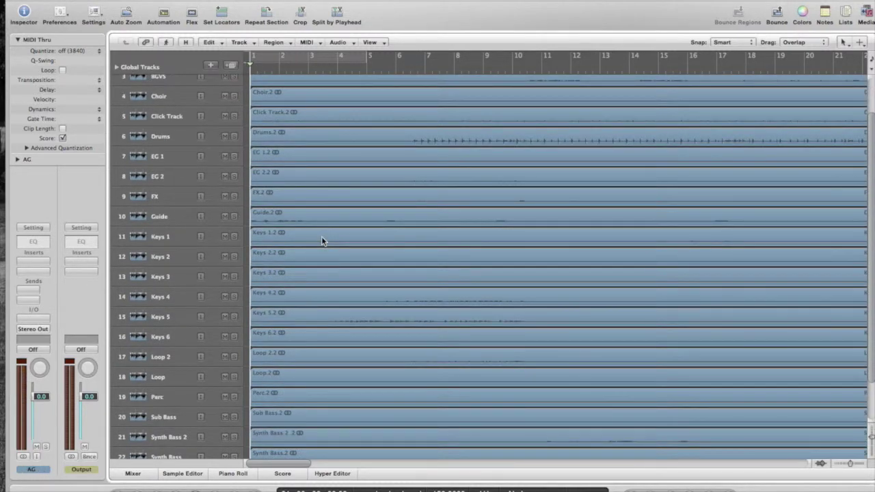
scroll(322, 240, down, 3)
scroll(322, 240, up, 6)
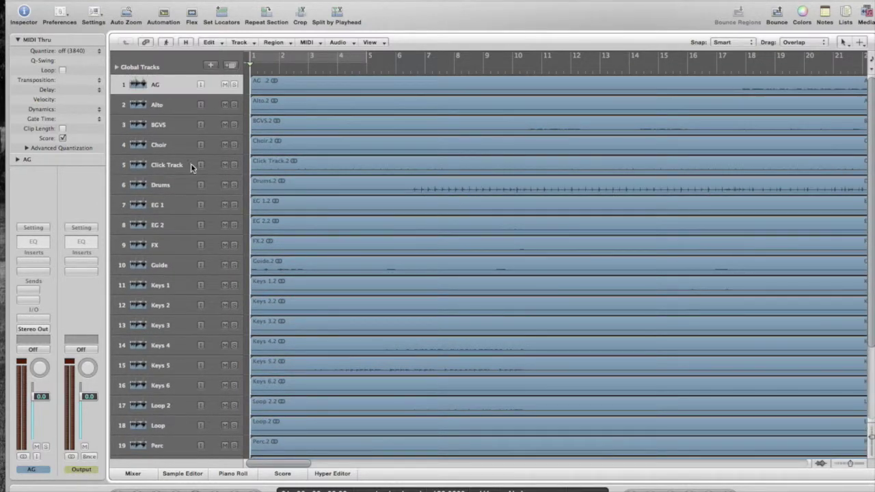
click(165, 168)
drag(165, 168, 162, 80)
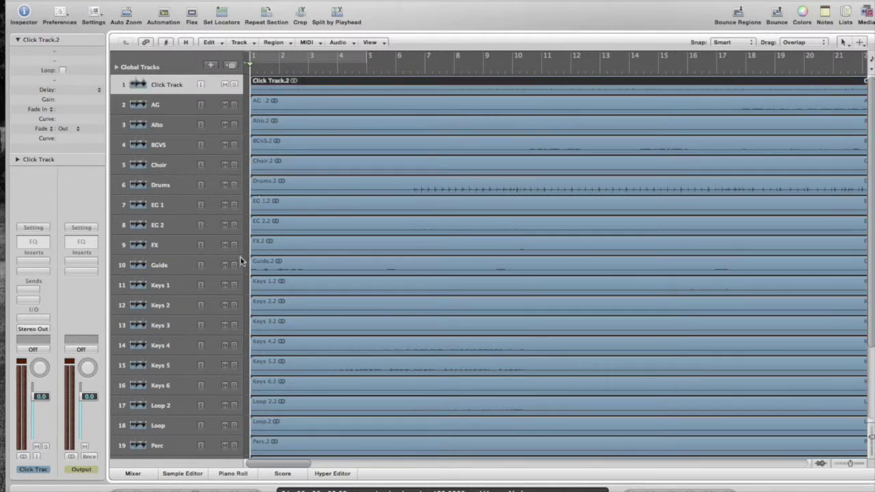
drag(176, 267, 165, 103)
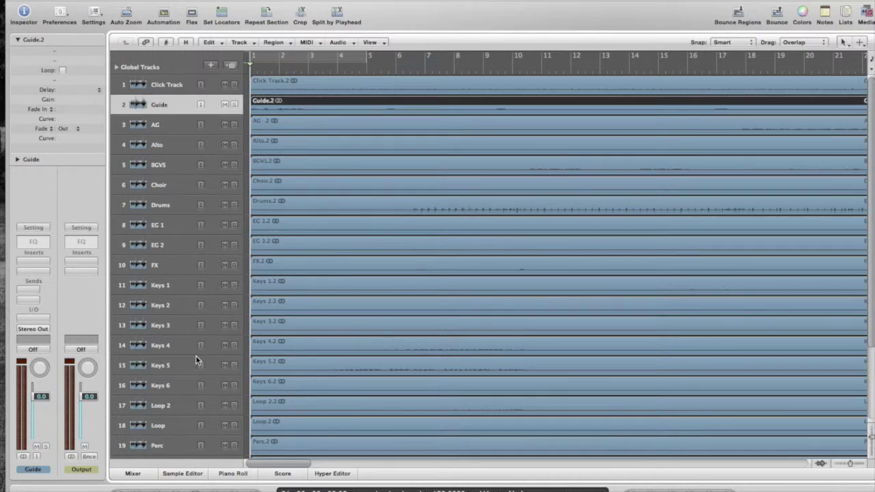
drag(153, 208, 157, 125)
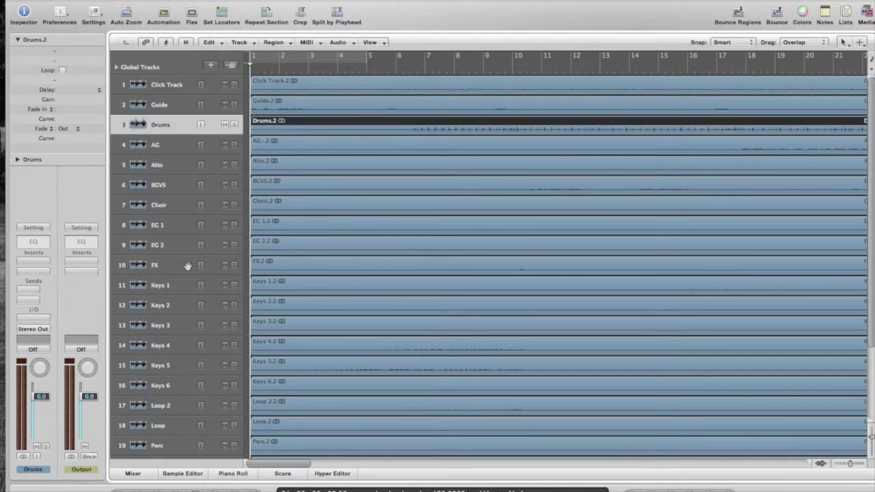
Step: Move Synth Bass 2, Synth Bass and Sub Bass directly below the Drums track, in that order
scroll(187, 274, down, 5)
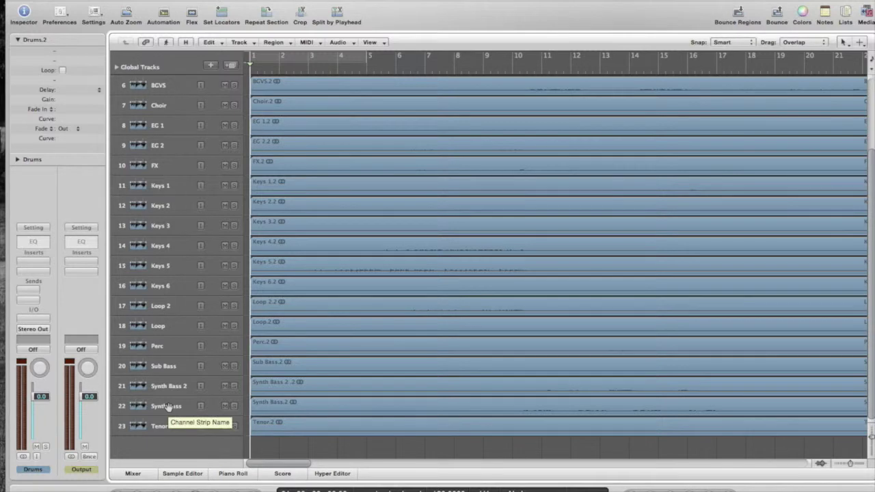
drag(166, 406, 142, 139)
scroll(159, 240, down, 5)
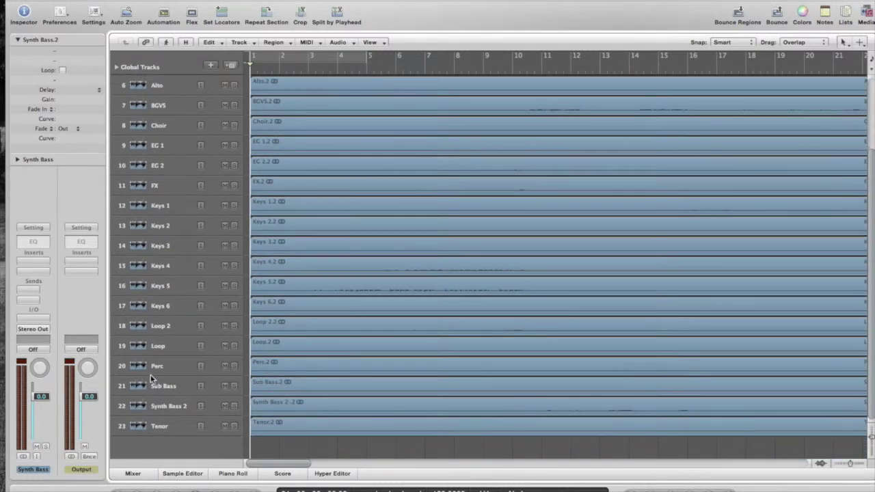
click(153, 406)
drag(153, 405, 147, 140)
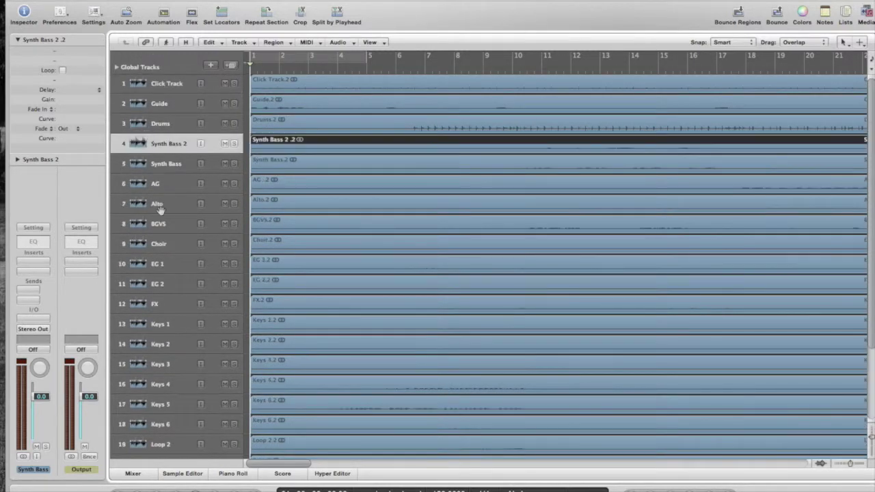
scroll(184, 260, down, 5)
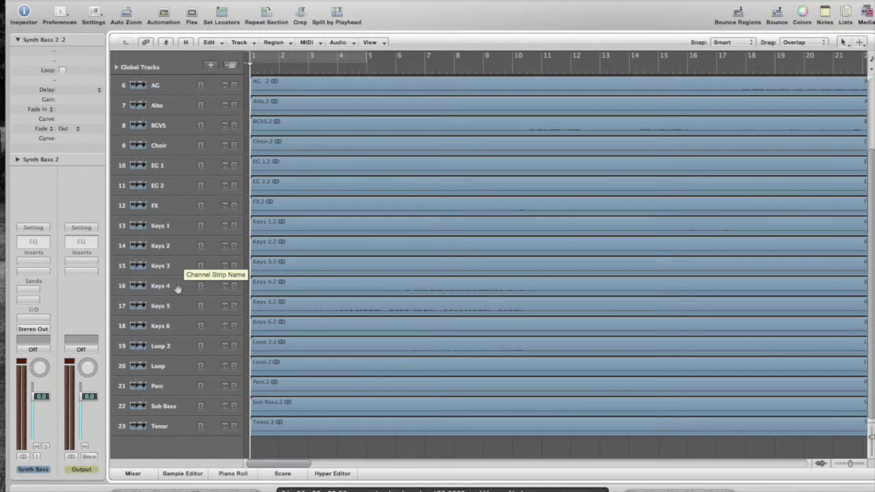
drag(159, 406, 170, 180)
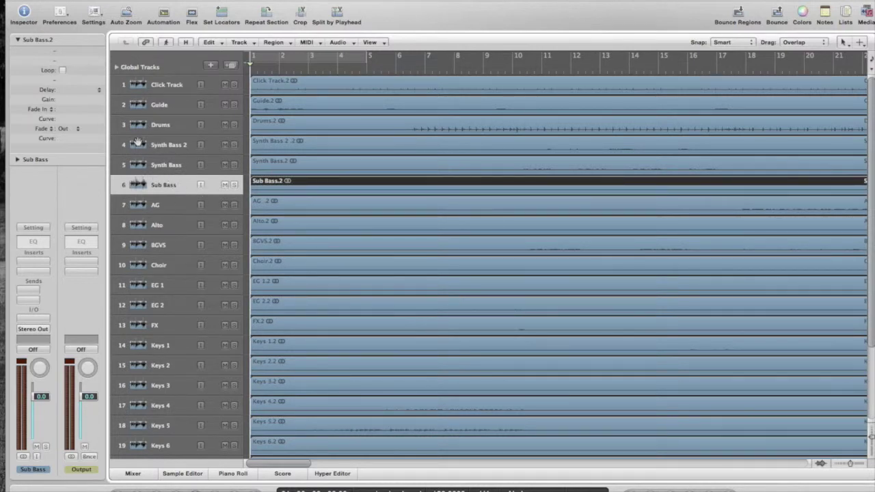
scroll(173, 261, down, 5)
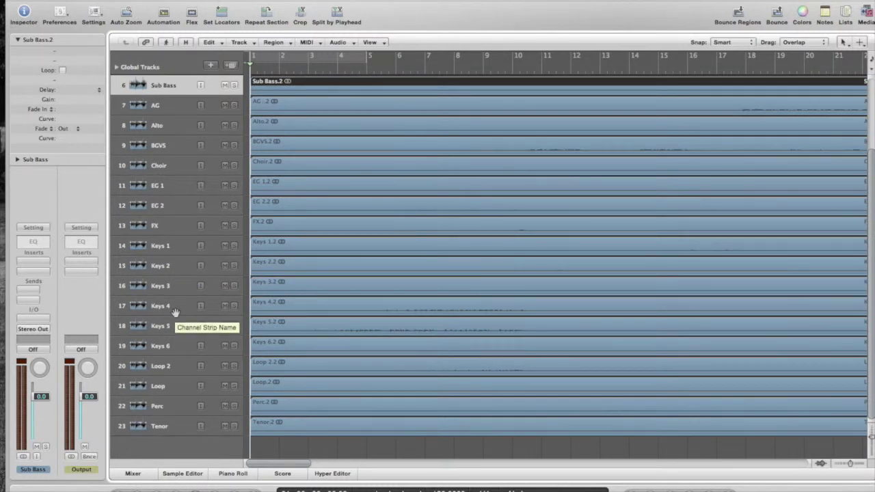
scroll(175, 313, up, 5)
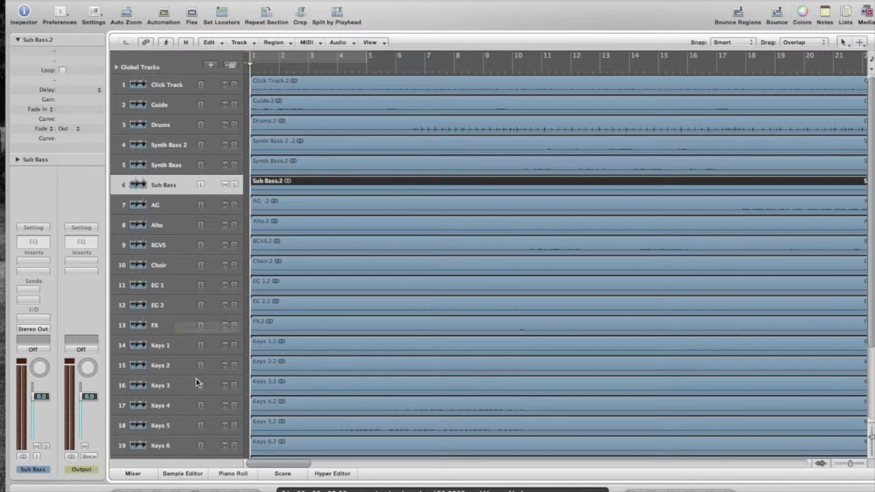
Step: Adjust the project tempo globally to the Click Track region using Beat Detection
click(184, 84)
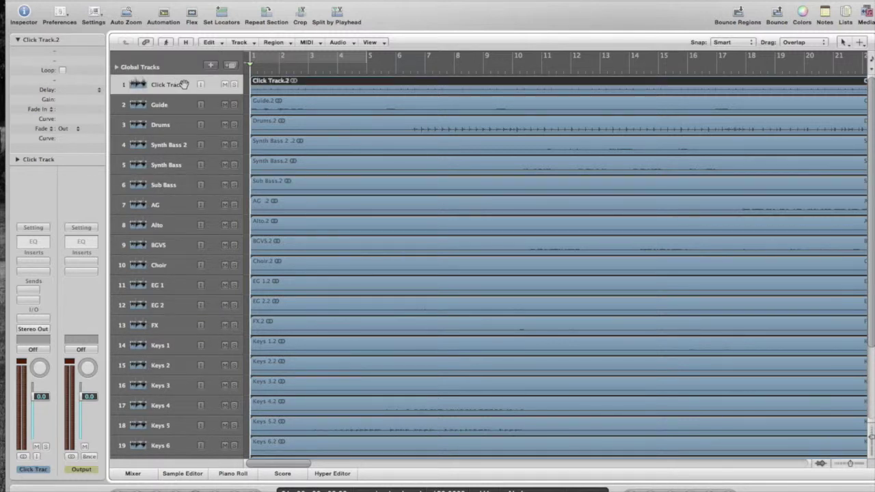
key(space)
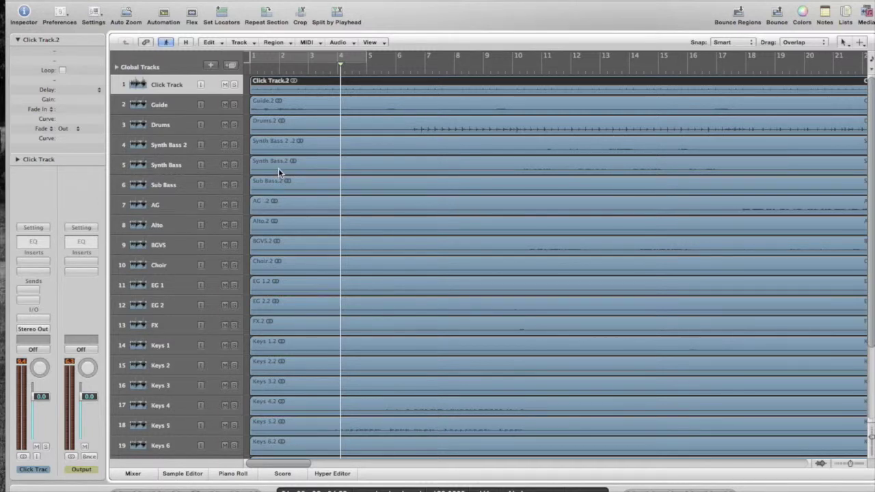
scroll(374, 265, down, 5)
scroll(374, 264, up, 5)
click(149, 1)
mouse_move(204, 18)
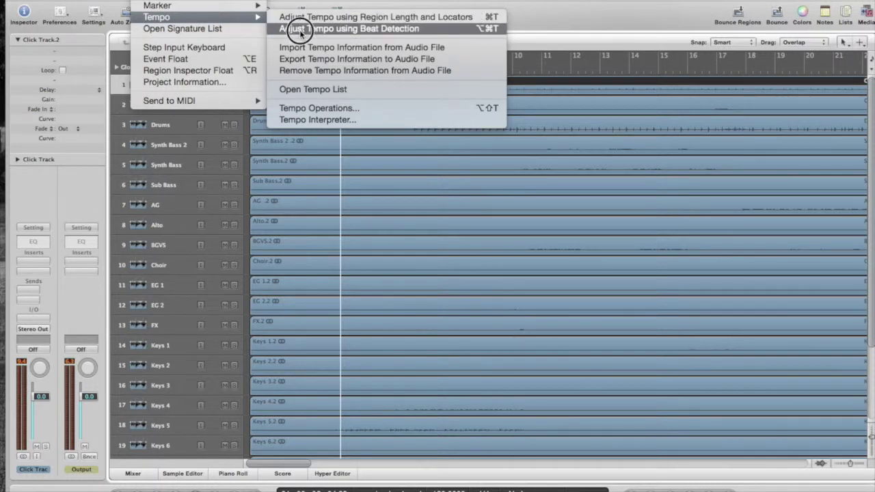
click(299, 30)
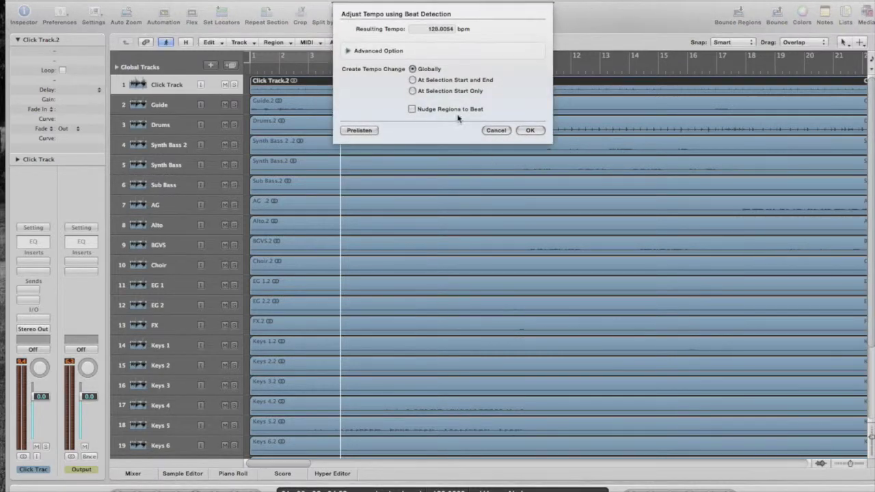
click(528, 131)
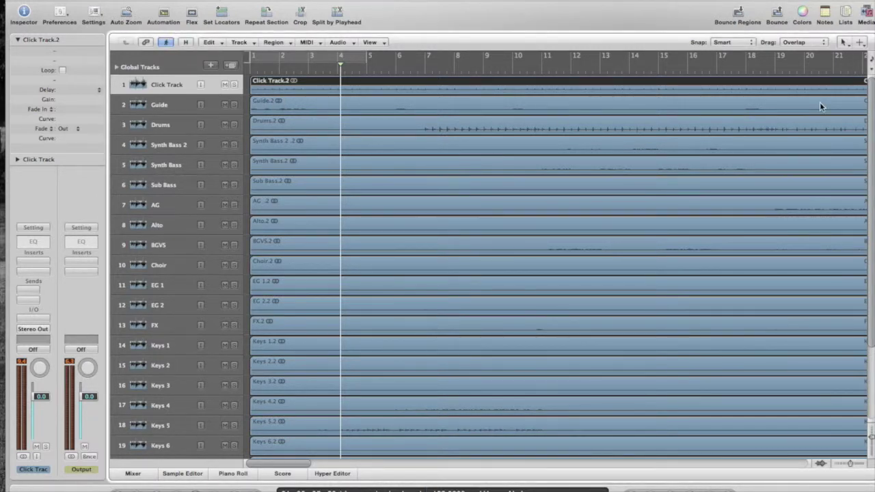
Step: Magnify the opening bars with the Zoom Tool and play from bar 1 to check the click's alignment with the grid
click(861, 42)
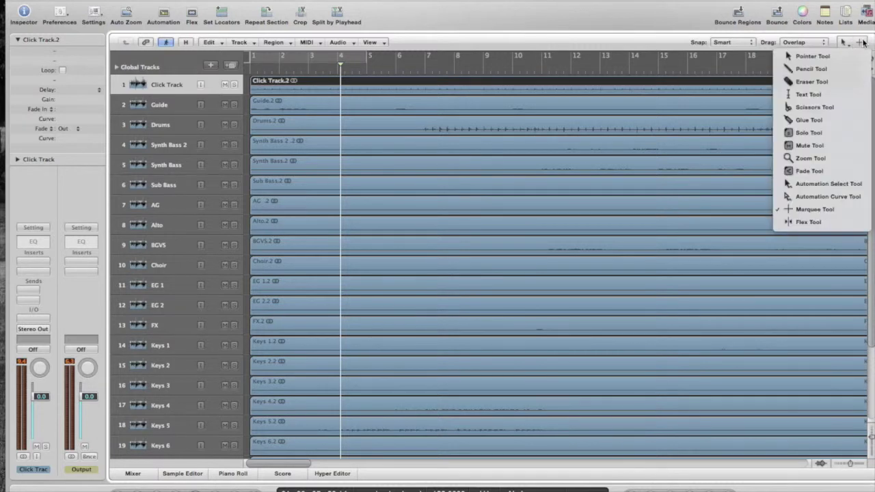
click(818, 159)
drag(353, 175, 247, 41)
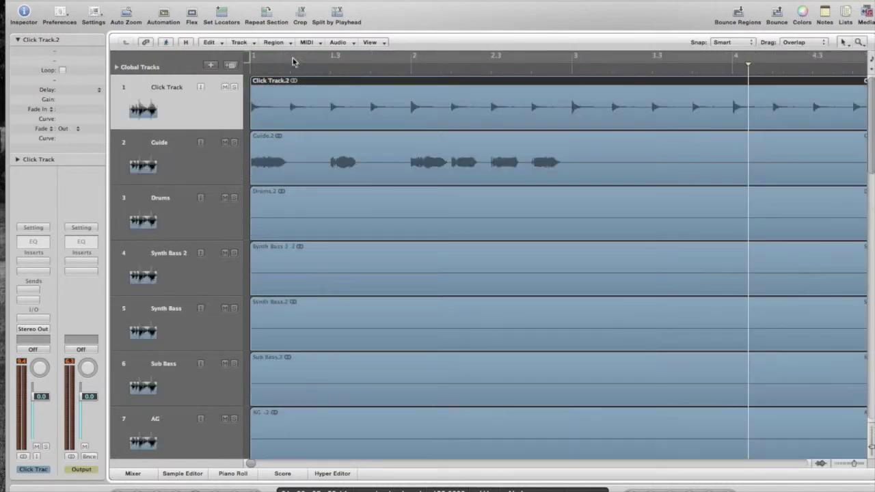
drag(517, 242, 261, 75)
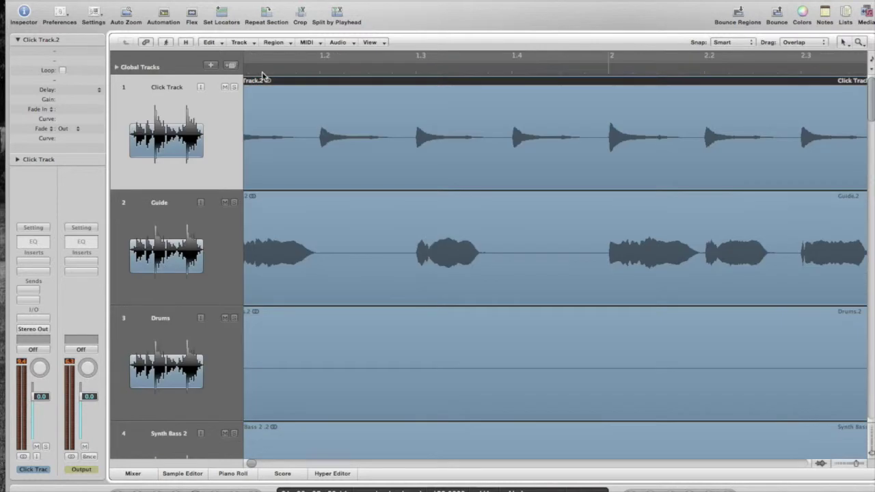
click(608, 73)
scroll(340, 201, left, 2)
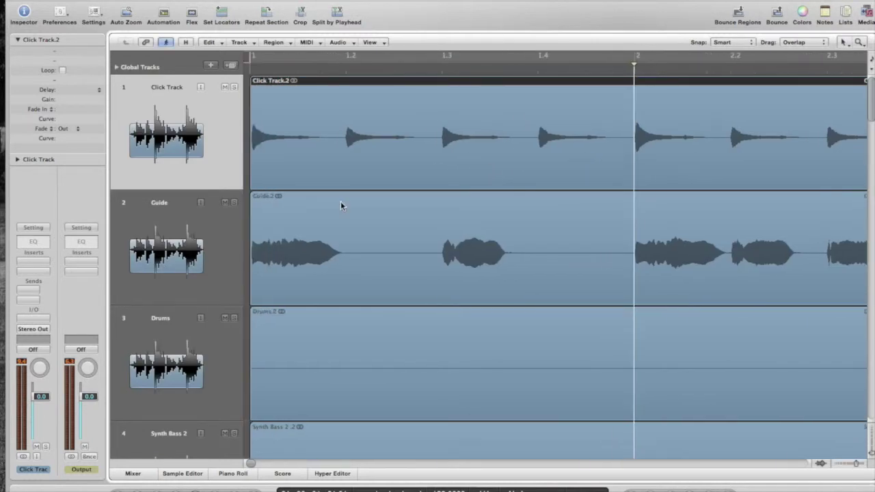
click(249, 62)
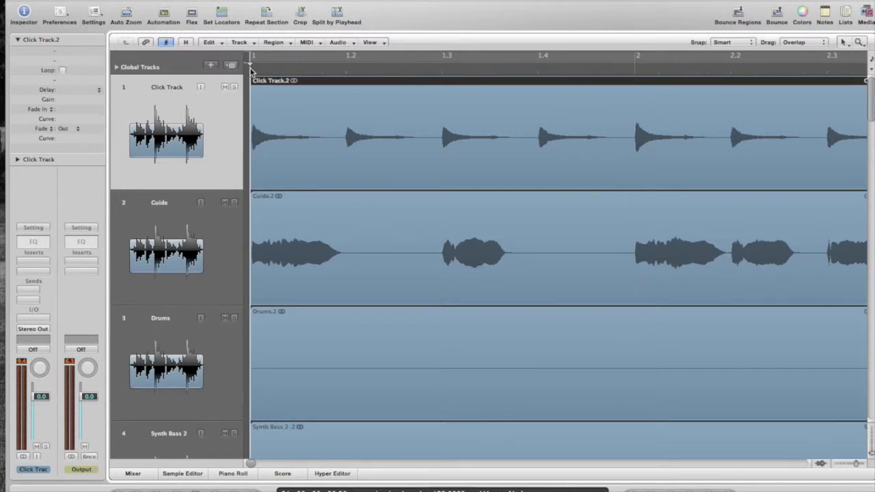
key(space)
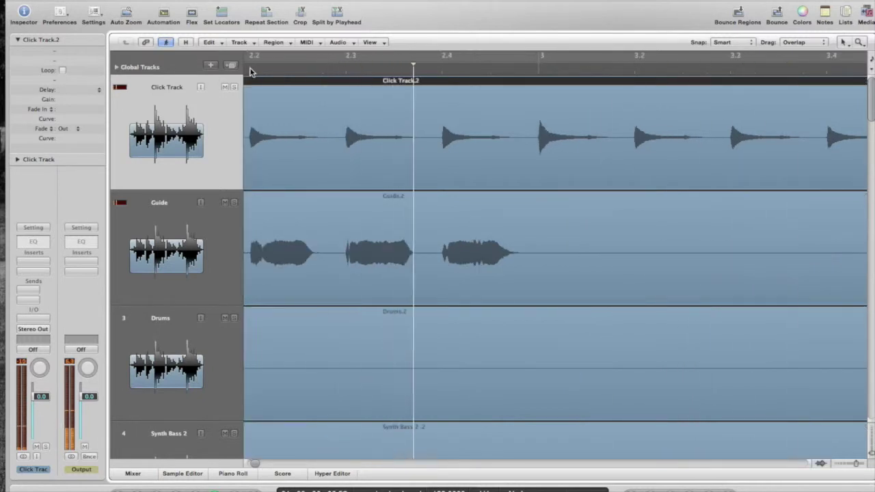
Step: Split the Click Track region at bar 3 with the Scissors Tool
click(539, 75)
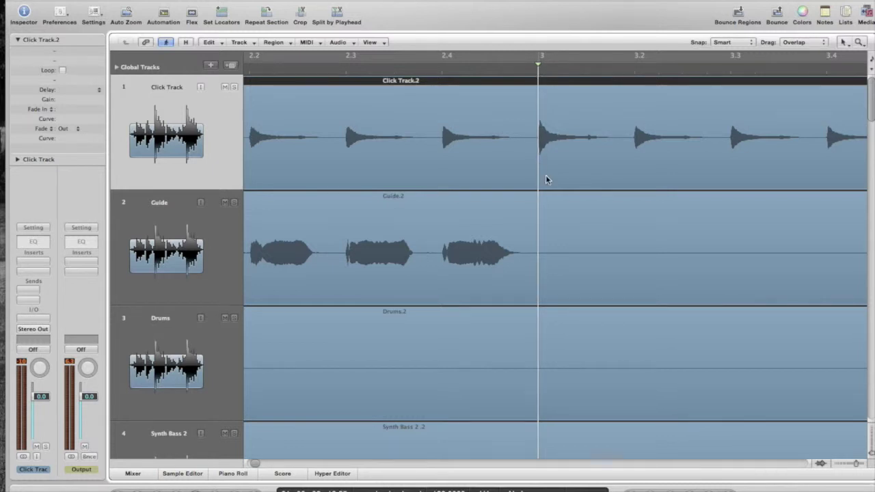
key(Escape)
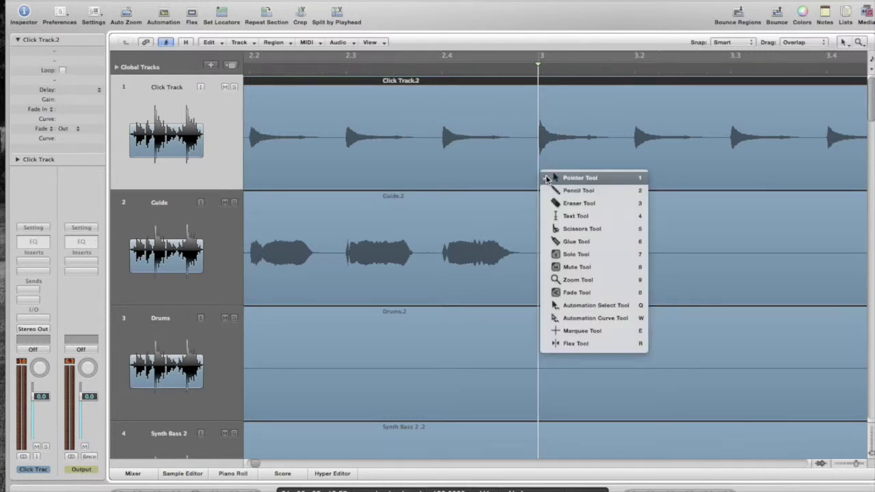
click(551, 229)
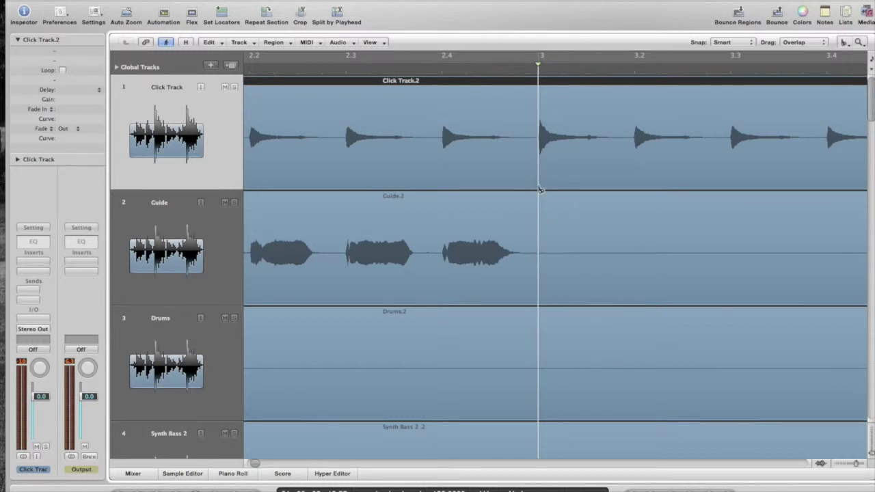
click(539, 188)
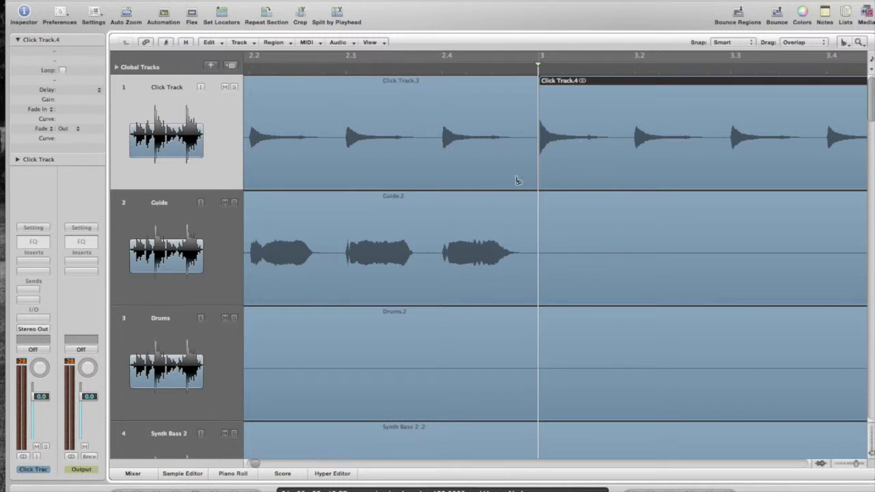
Step: Erase the Click Track region after bar 3 and return to the Pointer Tool
key(Escape)
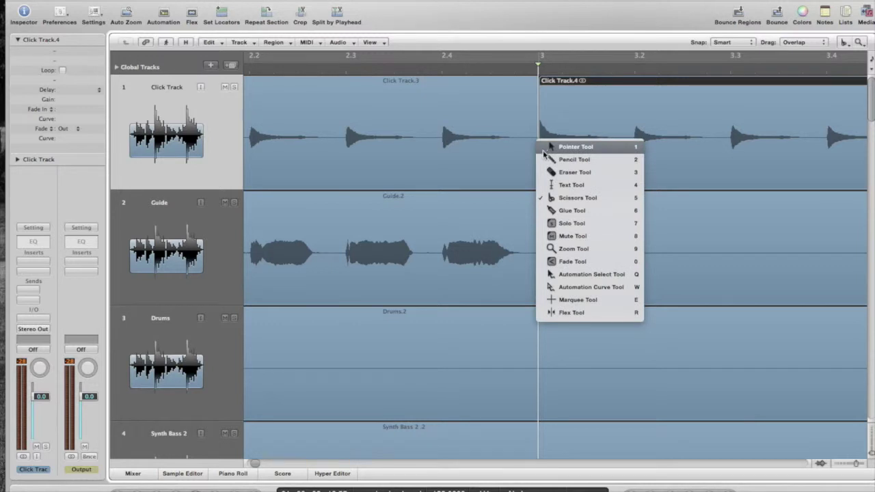
click(555, 172)
click(576, 144)
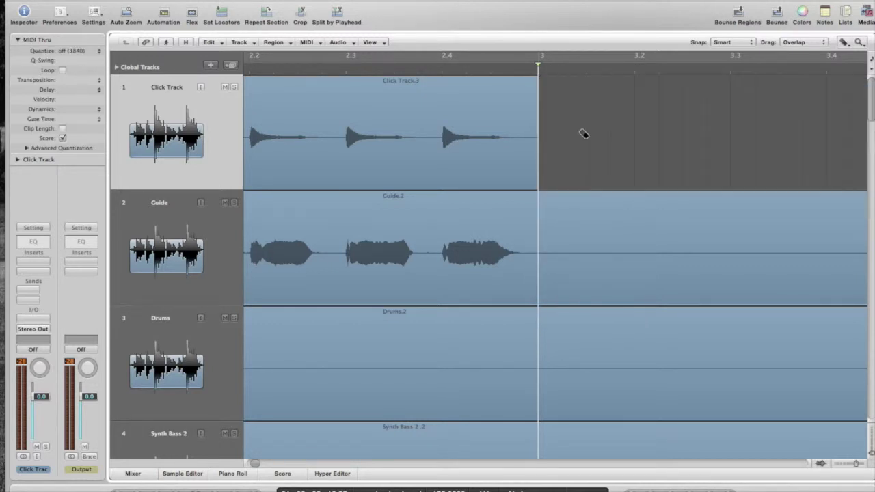
key(Escape)
click(580, 134)
Step: Import 24/7 click.wav onto the Click Track by searching for "click", and move its region to start at bar 3
key(shift+super+i)
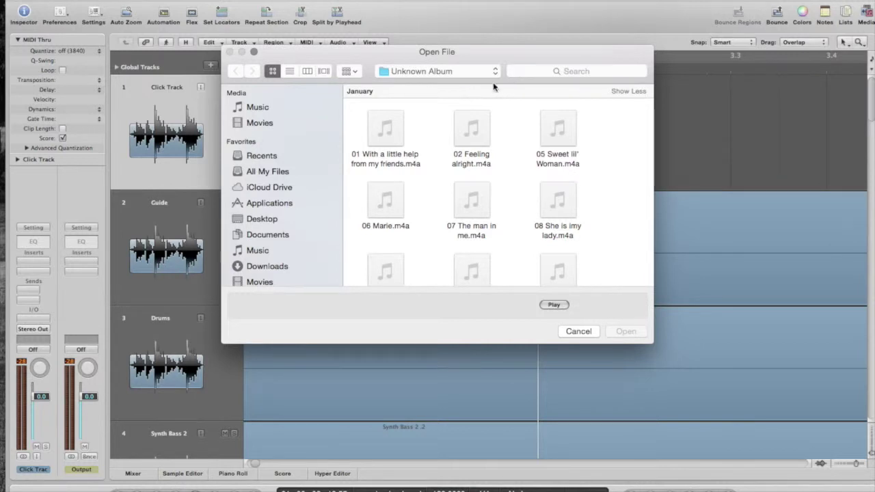
click(520, 72)
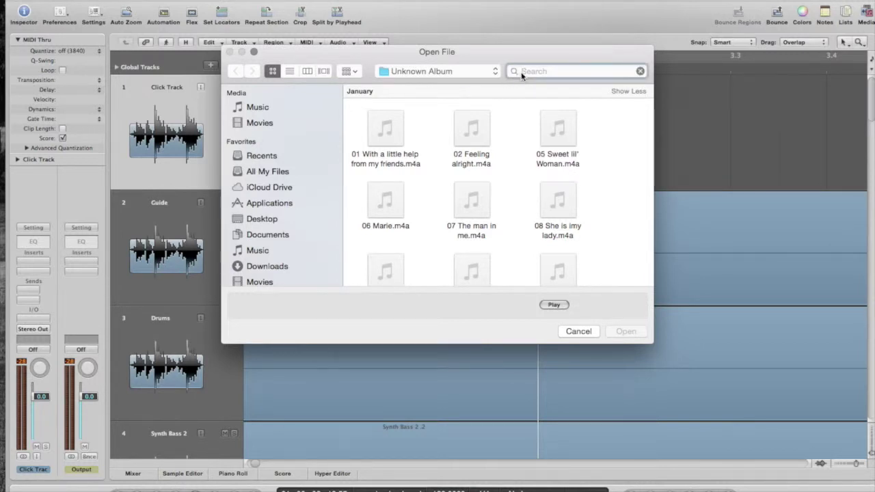
text(click)
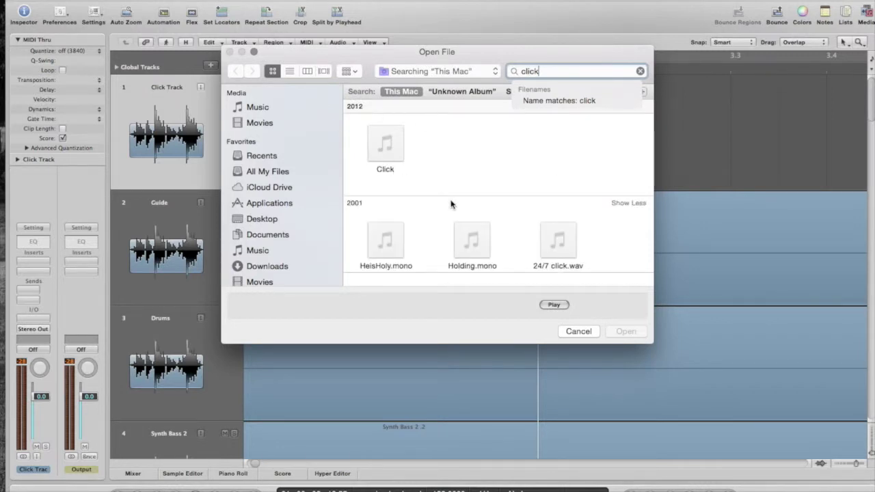
scroll(451, 203, down, 5)
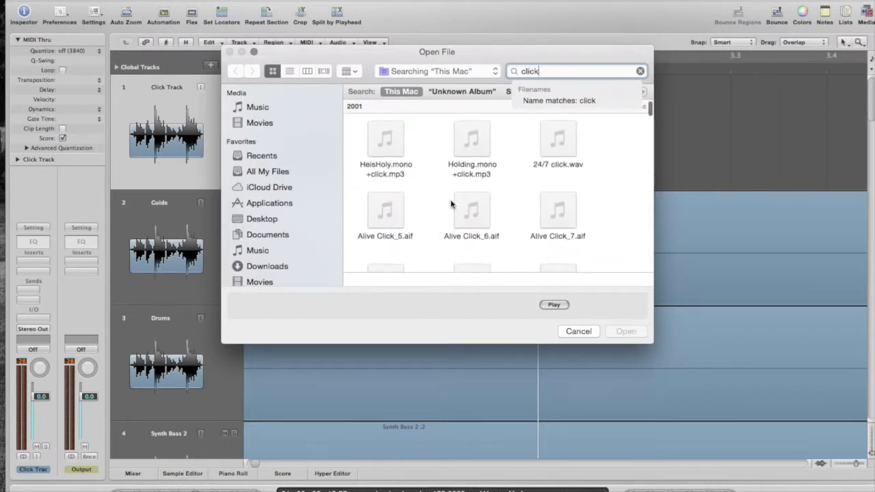
click(562, 149)
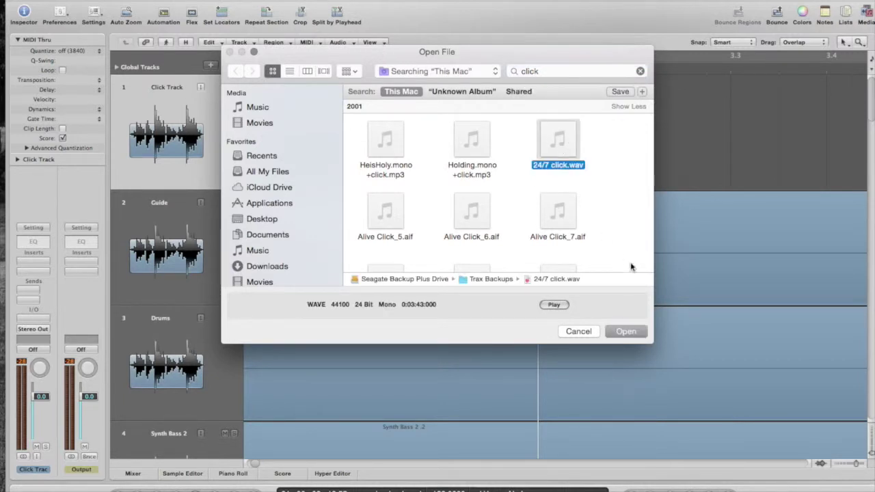
click(624, 332)
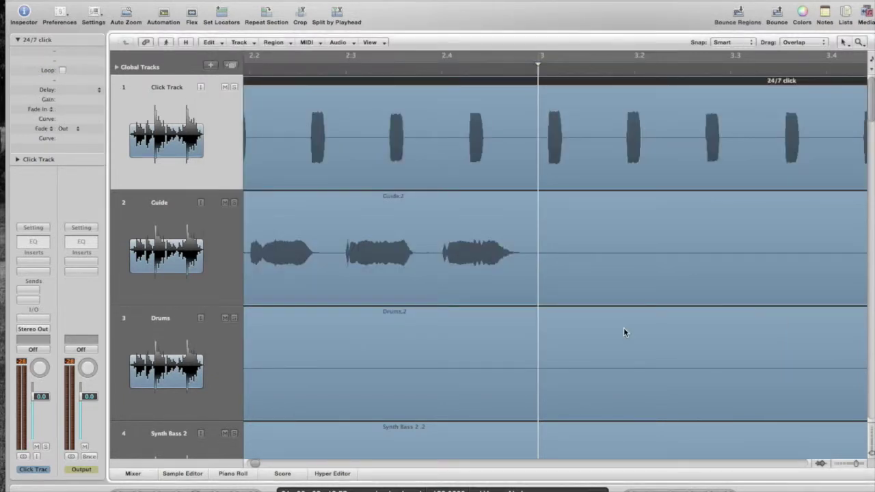
scroll(409, 170, left, 5)
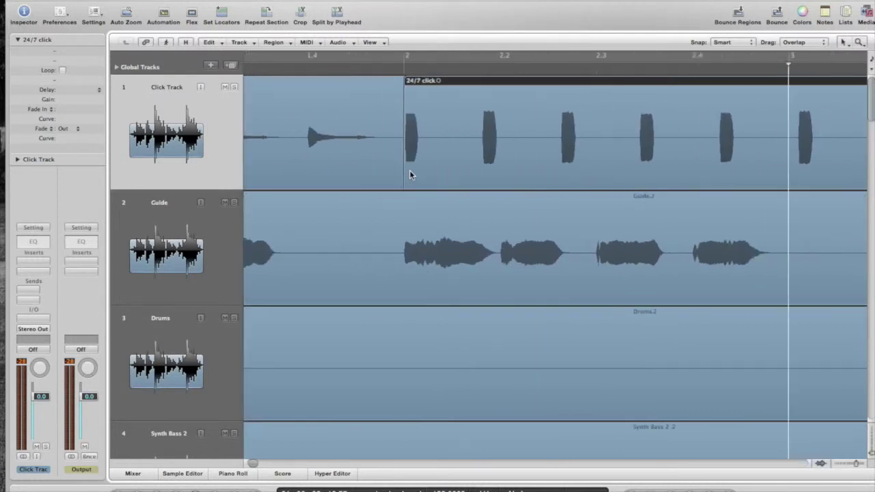
drag(607, 83, 816, 92)
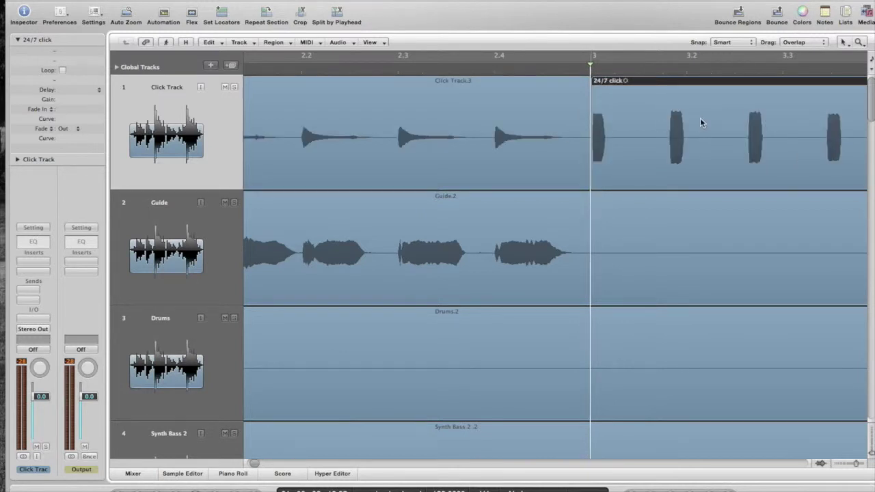
Step: Split the 24/7 click region after the first beat, on both sides of the second beat, and after a short silent slice following it
scroll(700, 121, right, 5)
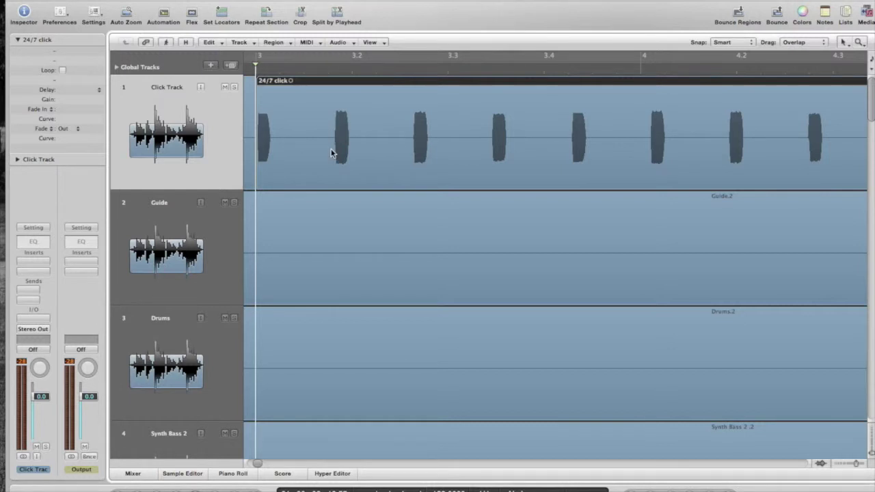
key(Escape)
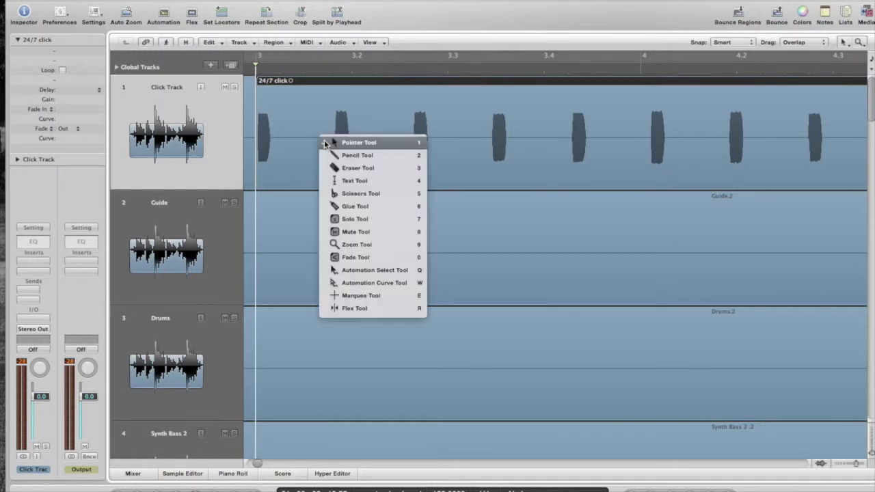
click(346, 195)
click(273, 151)
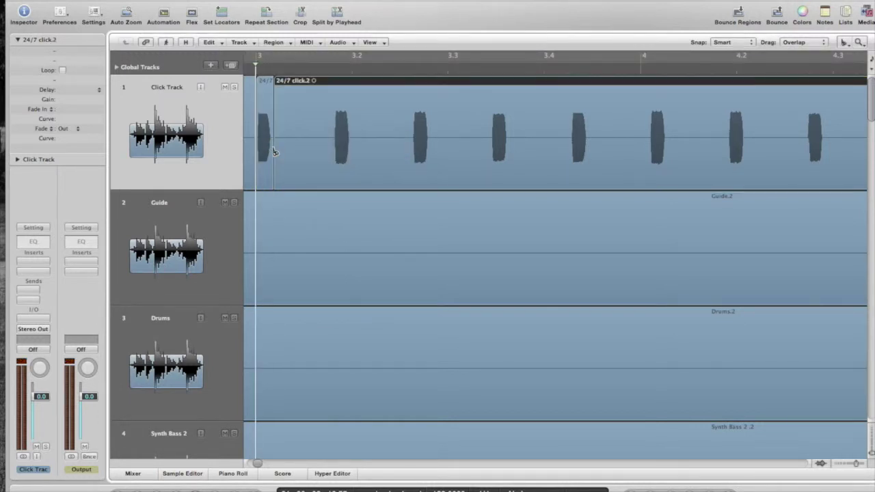
click(332, 150)
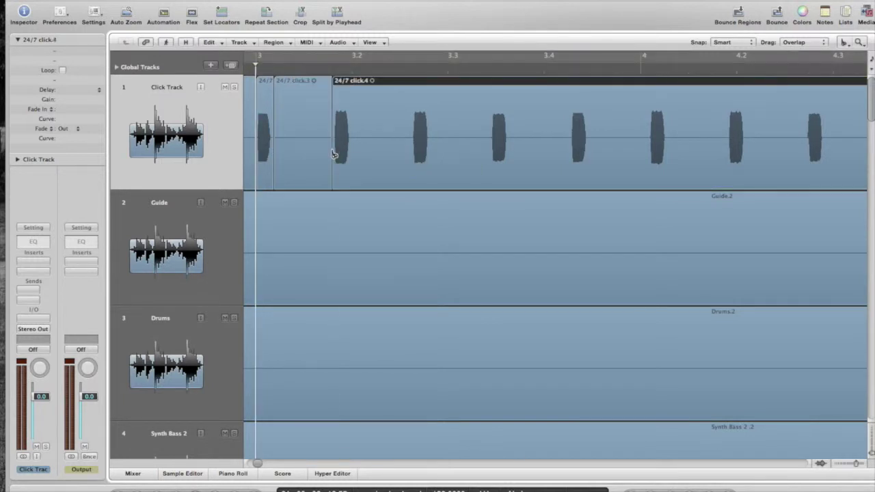
click(353, 151)
click(371, 150)
Step: Erase the long remainder of the 24/7 click and the silence between its first two beats, keeping the short silent slice
key(Escape)
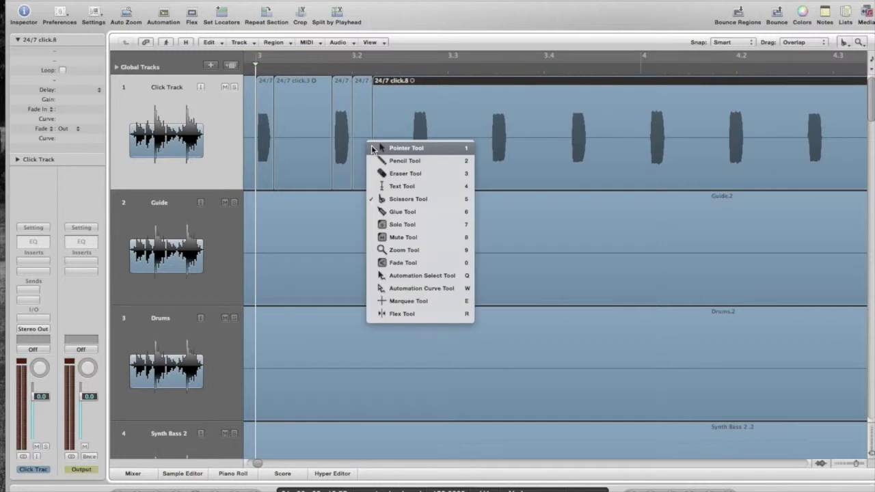
click(404, 173)
click(426, 117)
click(307, 117)
key(Escape)
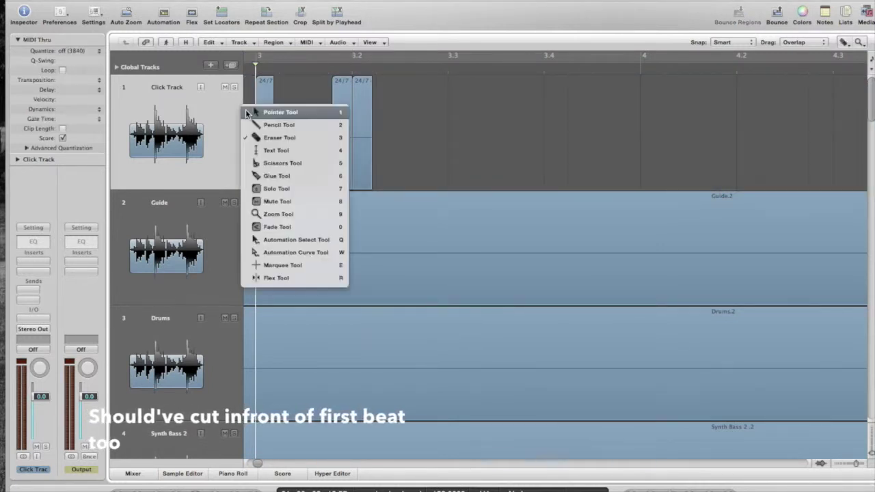
click(262, 112)
Step: Align the first click slice to bar 3, the second click slice to 3.2, and the end of the silent slice to bar 4
scroll(277, 108, left, 2)
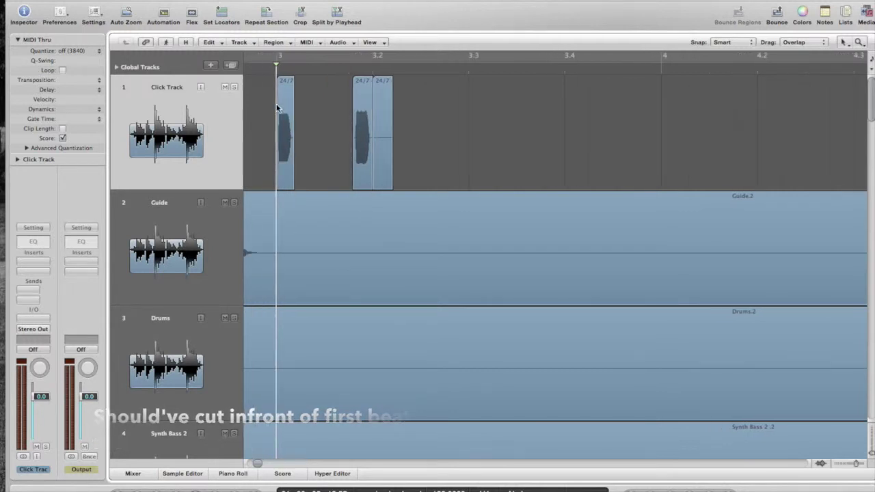
drag(286, 82, 286, 79)
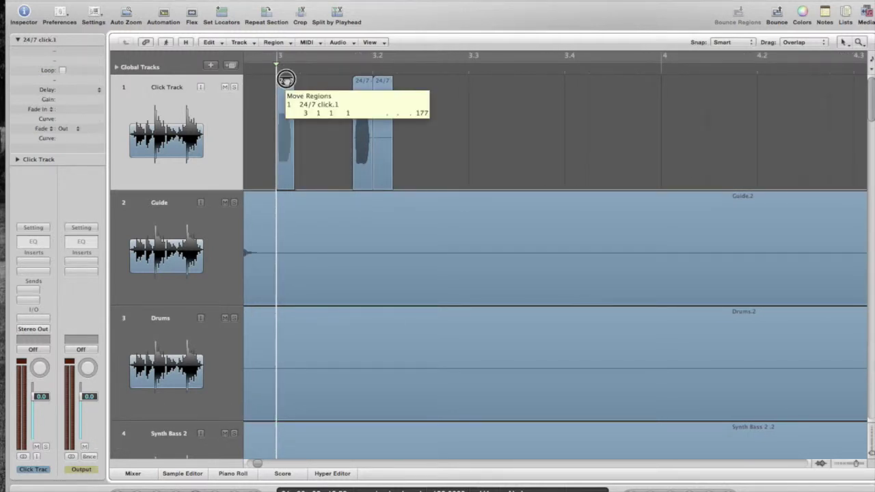
drag(286, 79, 286, 79)
drag(385, 82, 652, 100)
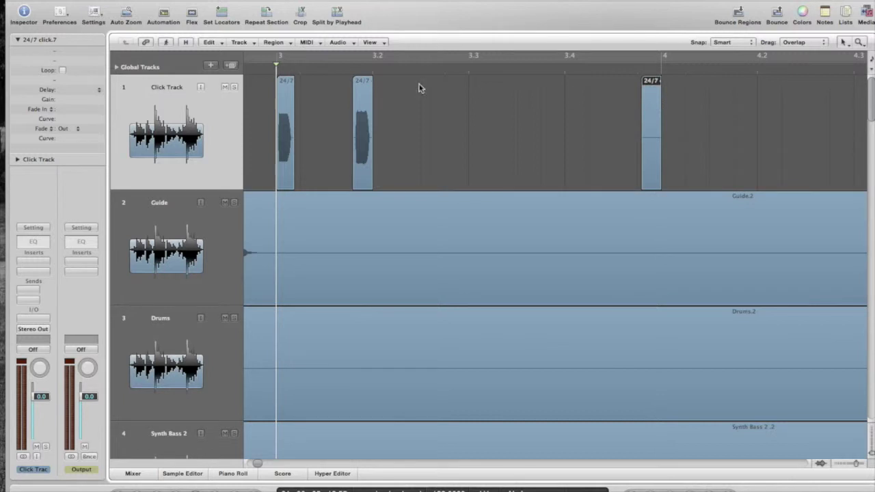
drag(366, 82, 383, 83)
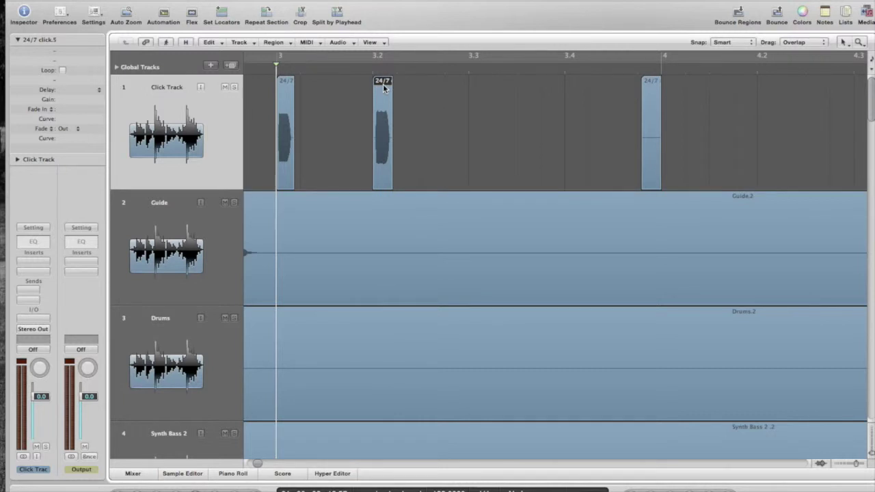
Step: Copy the click slice at 3.2 and paste it on the Click Track at 3.3 and 3.4
key(super+c)
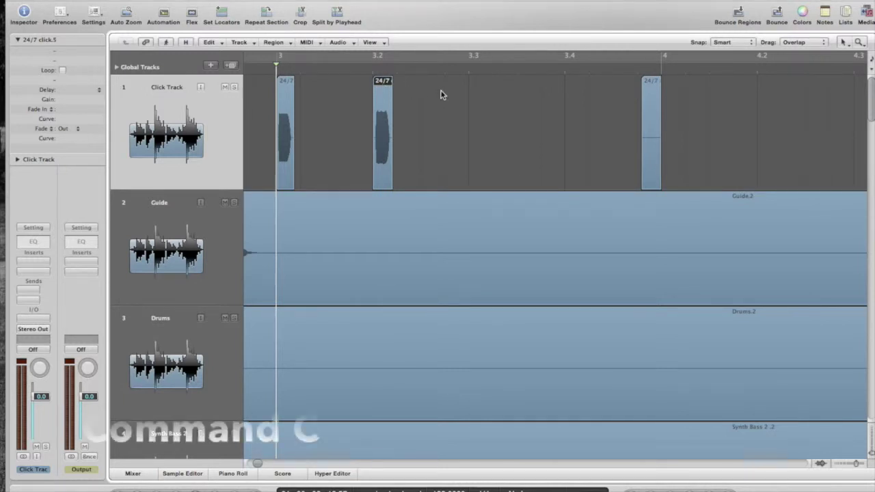
click(469, 67)
key(ctrl+l)
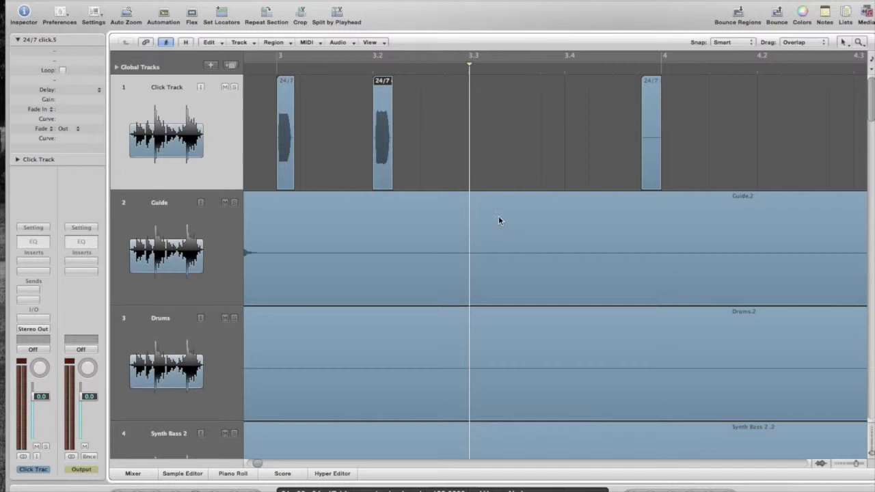
key(super+v)
click(566, 67)
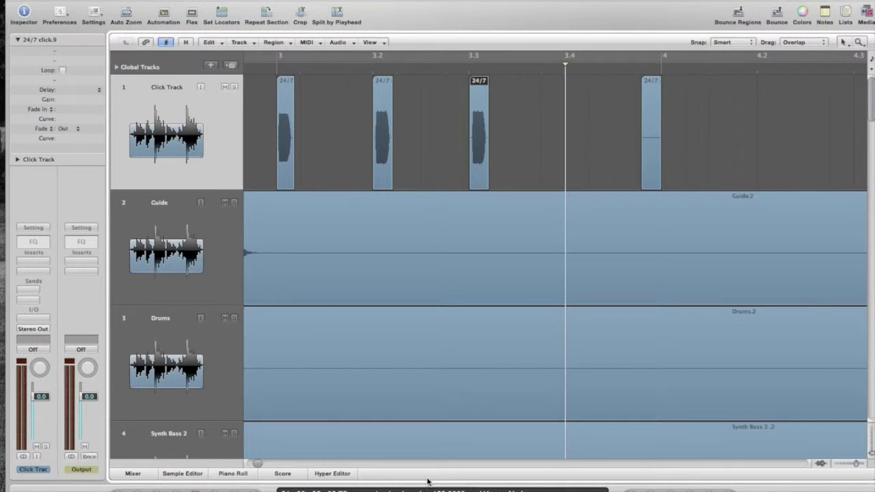
key(super+v)
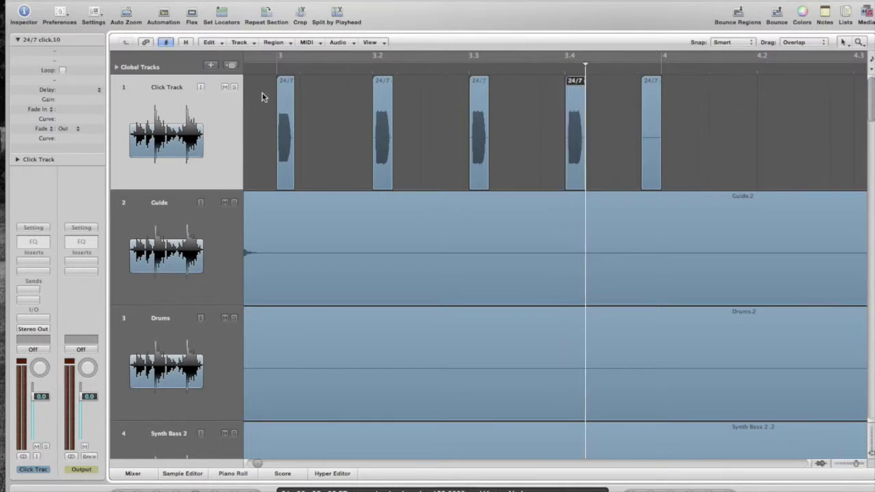
Step: Examine bars 1 to 3 of the Click Track for the original click region
scroll(278, 98, left, 10)
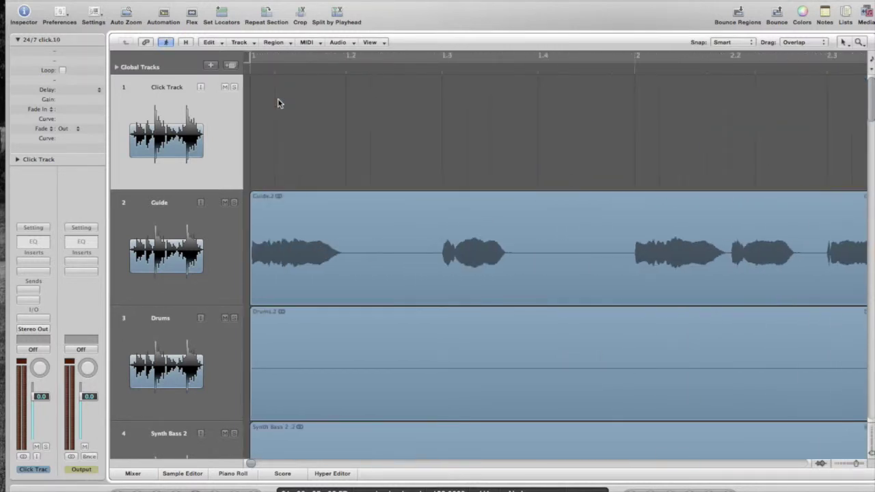
scroll(277, 98, right, 15)
scroll(277, 99, left, 15)
scroll(277, 98, right, 3)
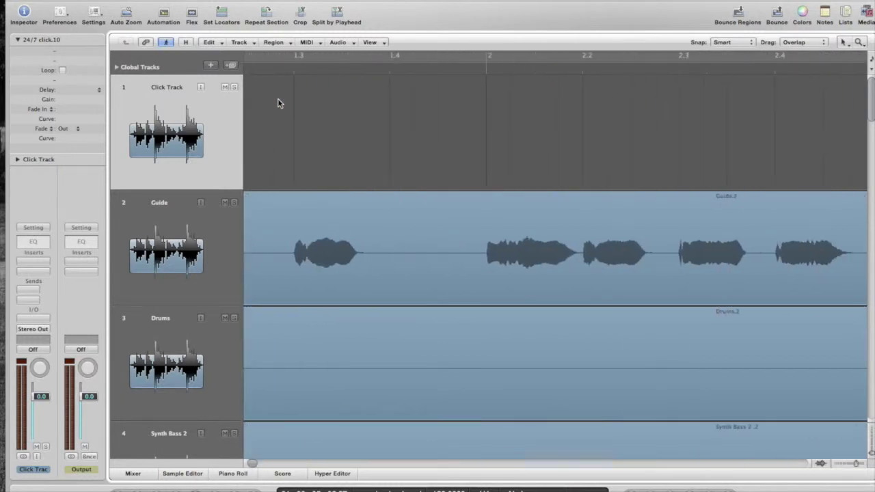
scroll(277, 103, right, 5)
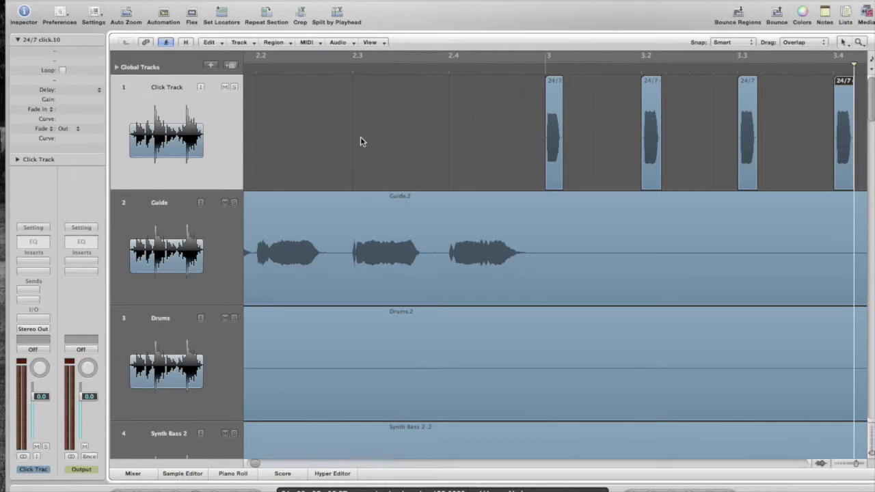
scroll(360, 141, left, 6)
scroll(360, 142, right, 6)
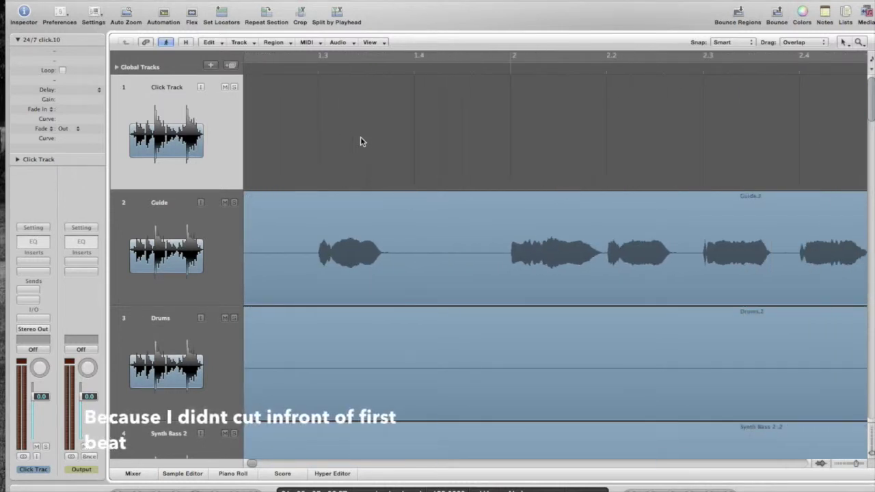
scroll(362, 142, right, 2)
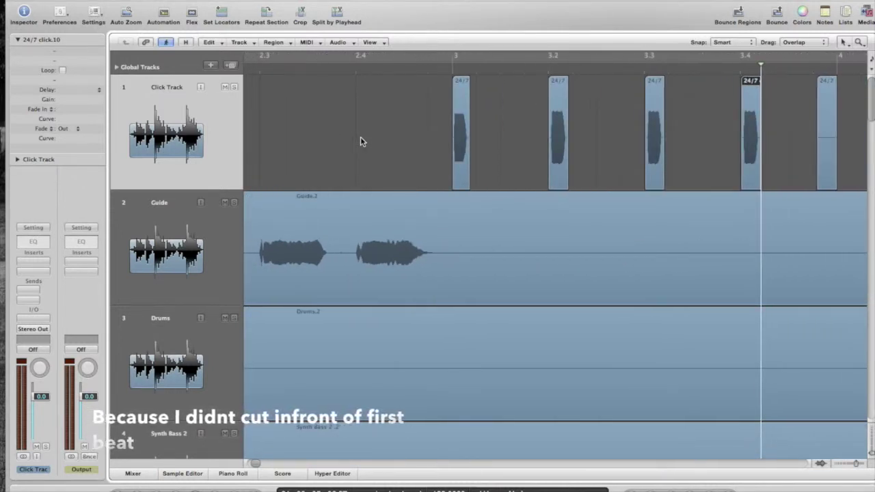
Step: Undo the two click pastes and the preceding moves of the 24/7 click slices
key(super+z)
key(super+z)
key(super+z)
key(super+z)
key(super+z)
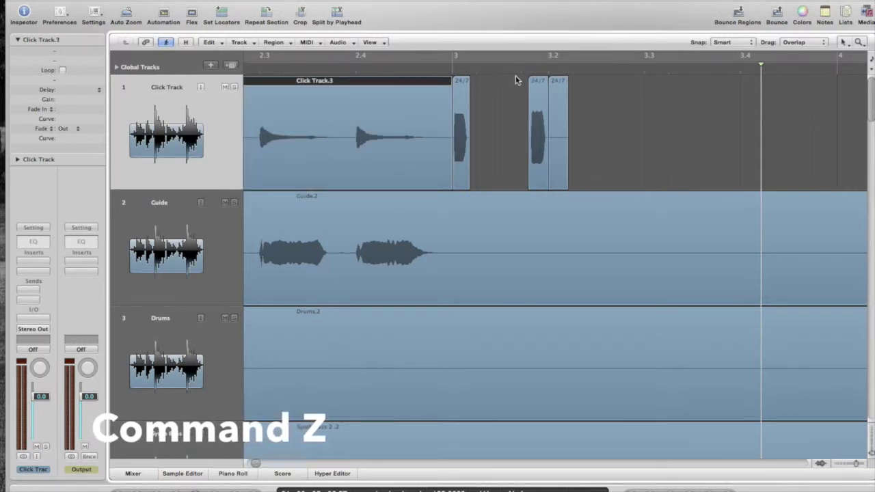
Step: Move the silent slice so it ends at bar 4, and place the second click slice at 3.2
drag(559, 82, 829, 90)
drag(541, 78, 559, 84)
drag(558, 82, 559, 86)
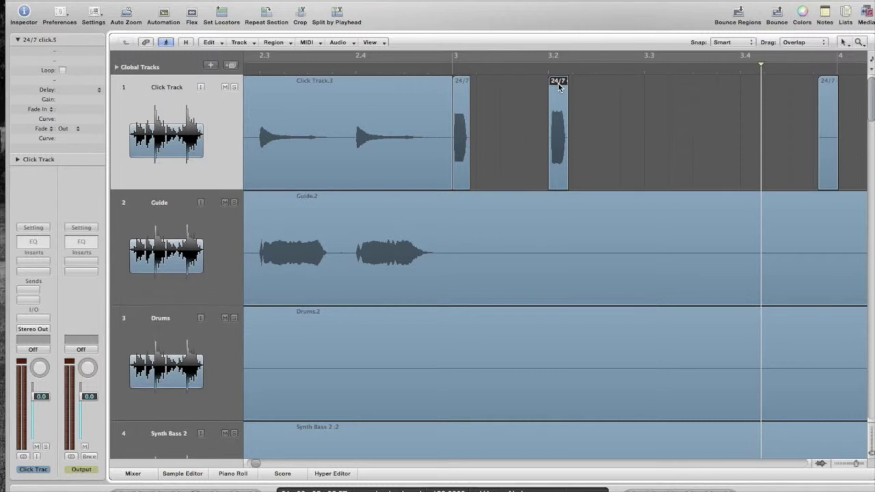
Step: Copy the click slice at 3.2 on the Click Track and paste it at 3.3 and 3.4
key(super+c)
click(645, 67)
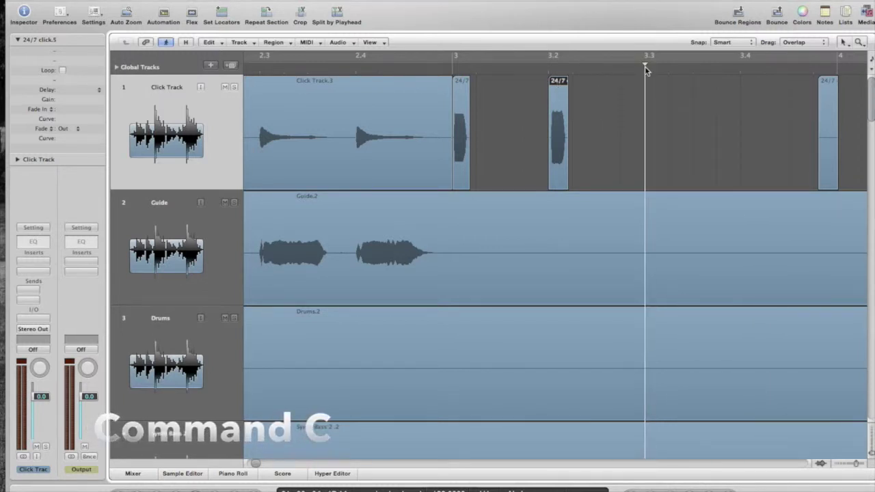
key(super+v)
click(741, 69)
key(super+v)
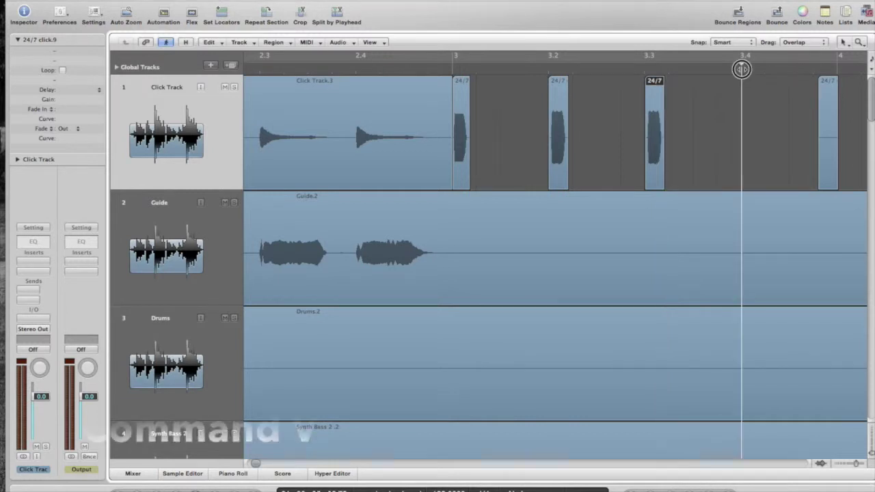
key(super+v)
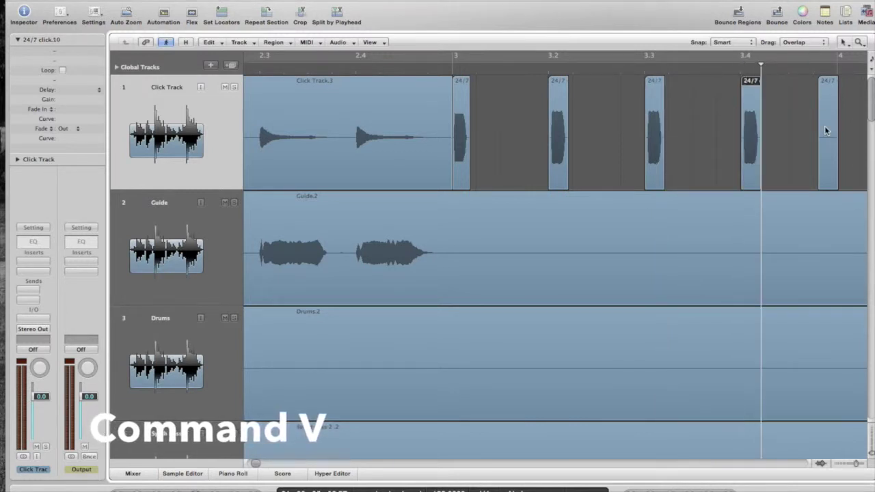
Step: Copy the five 24/7 click slices of bar 3, including the silent one, and paste them at bar 4 on the Click Track
scroll(827, 130, right, 5)
drag(656, 129, 273, 104)
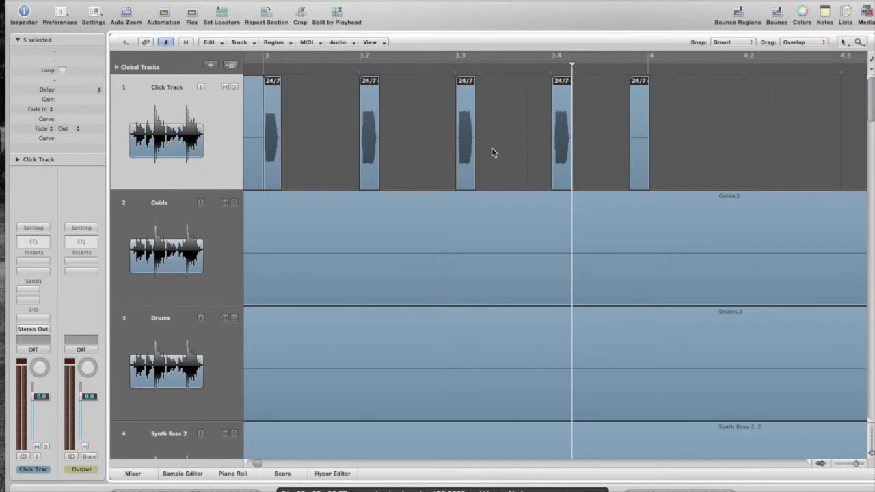
click(648, 70)
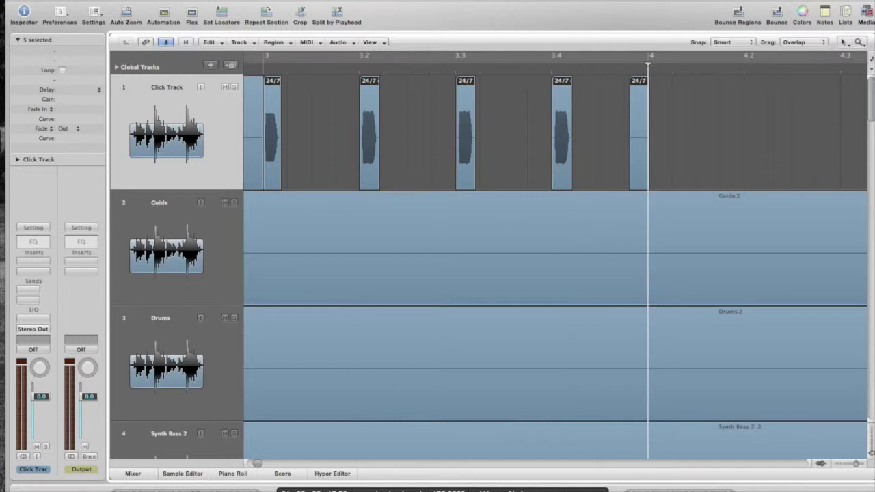
scroll(641, 242, right, 5)
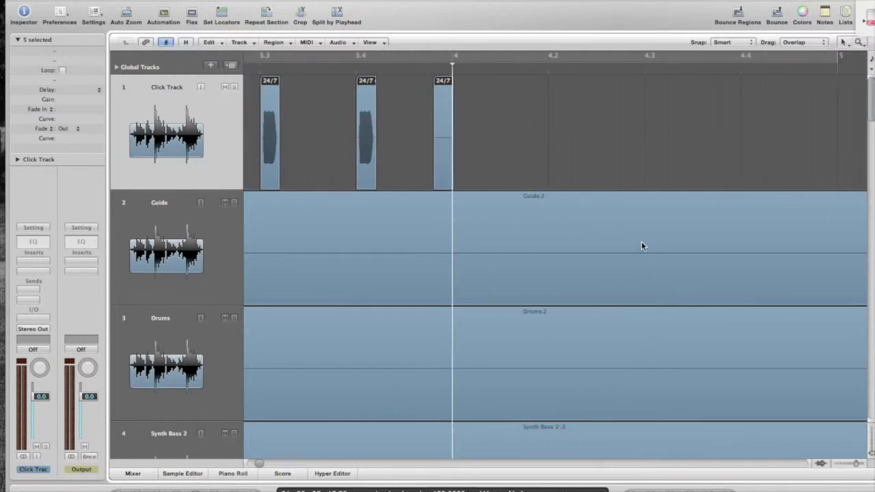
key(super+v)
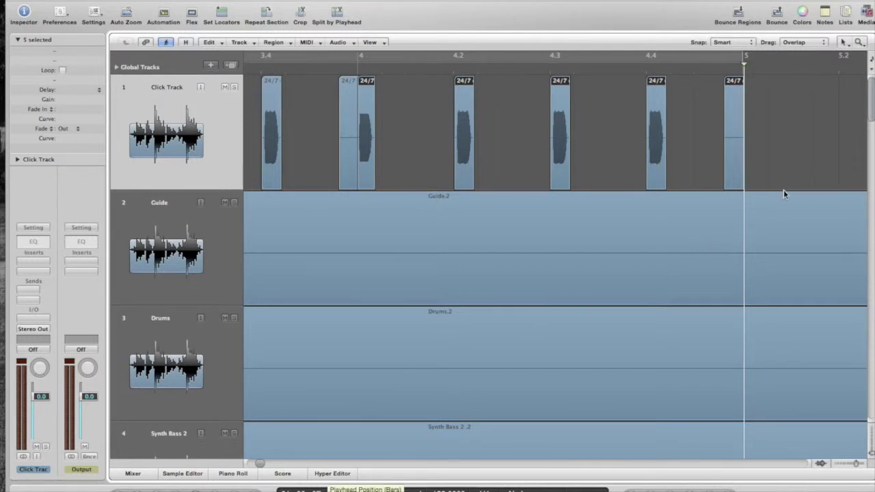
Step: Paste the same one-bar click pattern on the Click Track at bars 5 and 6
click(744, 70)
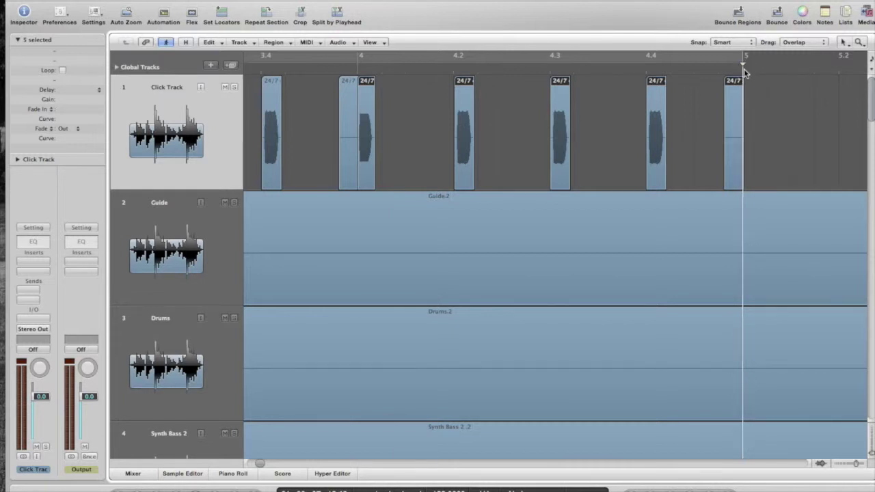
key(super+v)
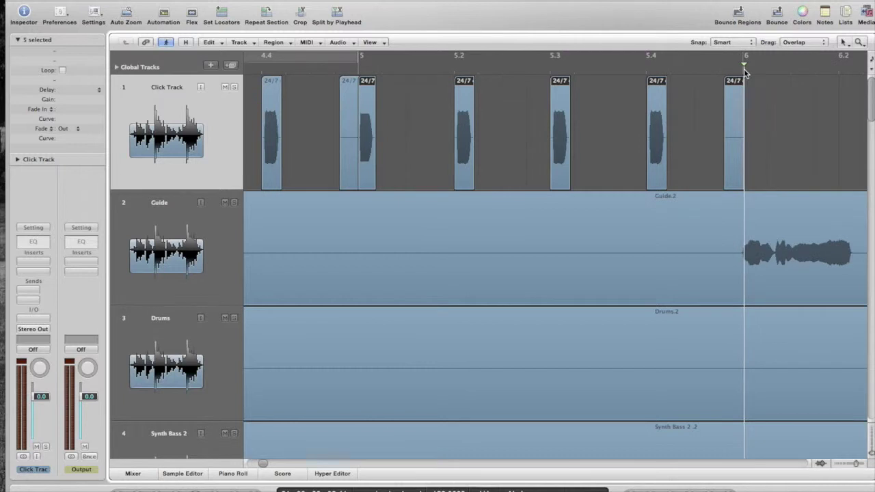
click(743, 69)
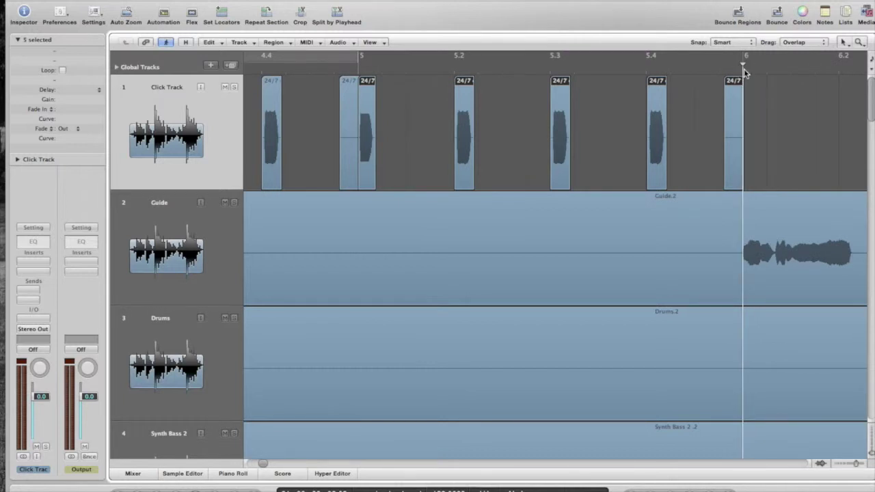
key(super+v)
Step: Copy the 20 click slices of bars 3 to 6 and paste them every four bars from bar 7 until the clicks reach bar 27
click(765, 115)
drag(765, 119, 818, 110)
scroll(819, 111, right, 10)
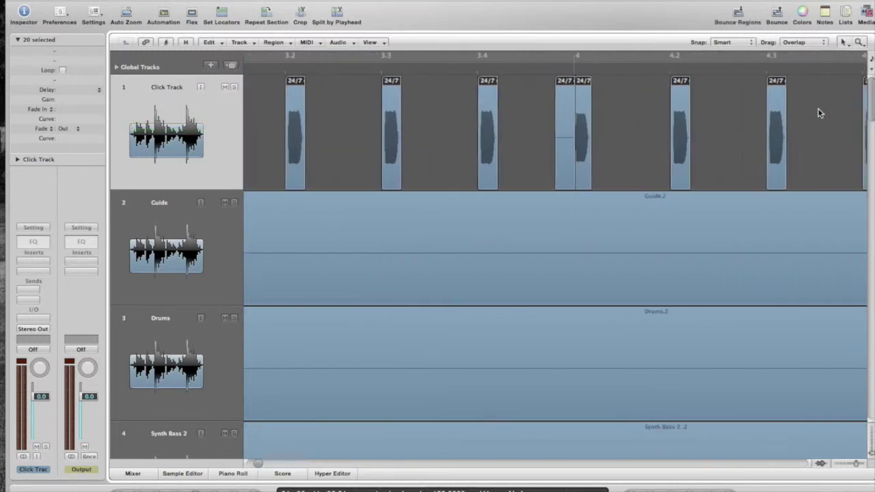
scroll(820, 112, right, 15)
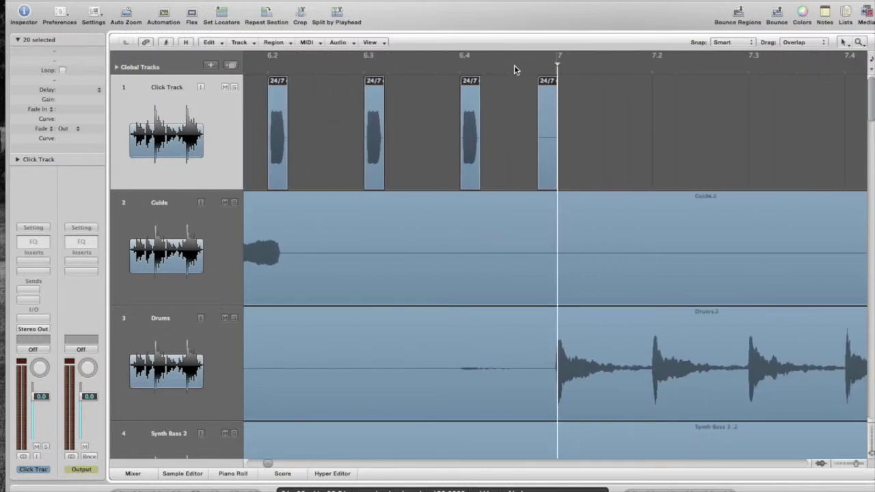
drag(558, 67, 556, 67)
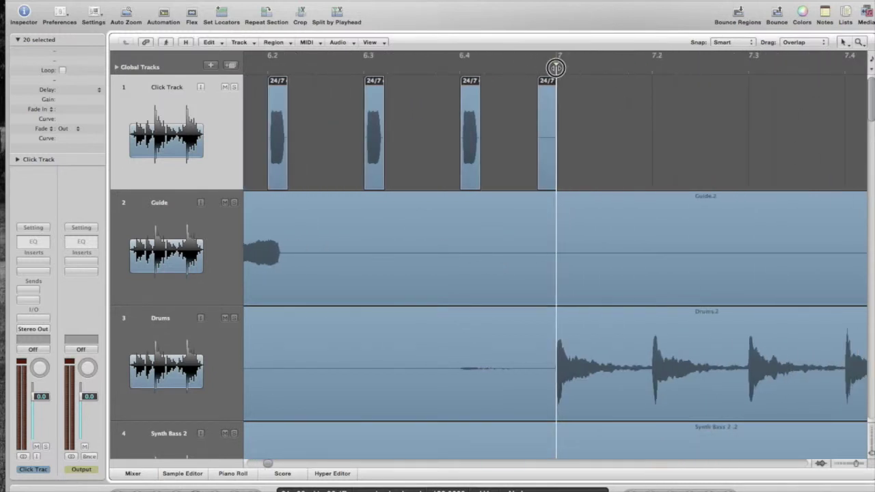
key(super+v)
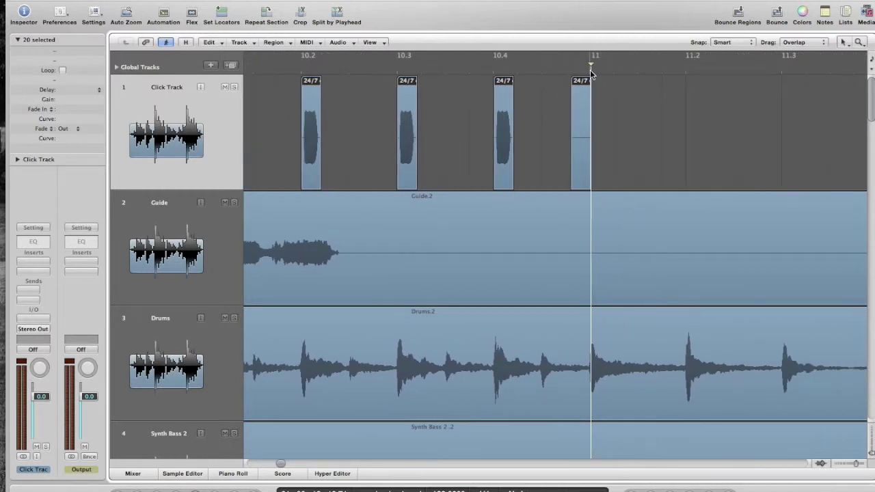
drag(590, 69, 590, 70)
key(super+v)
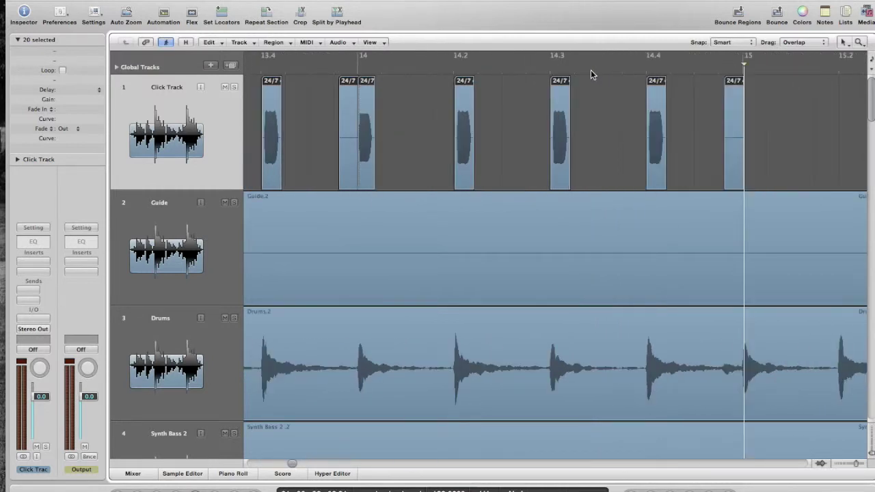
key(super+v)
Step: Copy all 120 click slices of bars 3 to 26 and paste them repeatedly from bar 27 until the clicks reach bar 123
drag(771, 130, 839, 125)
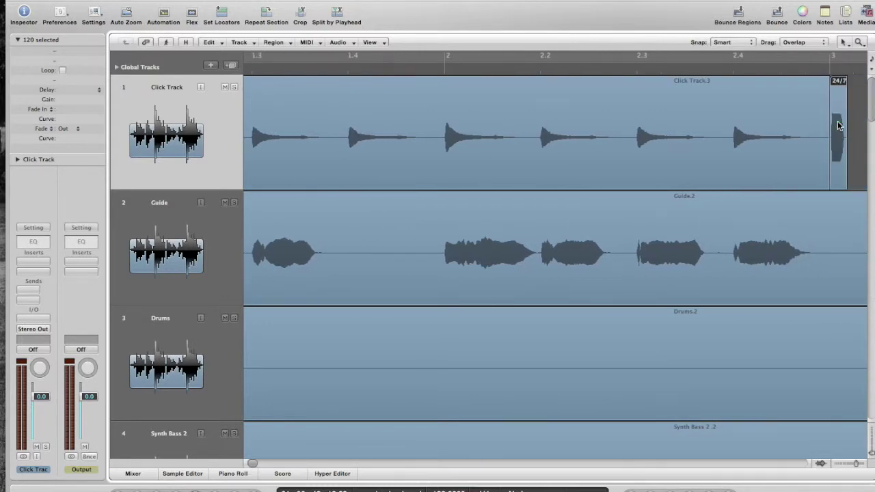
scroll(837, 121, right, 20)
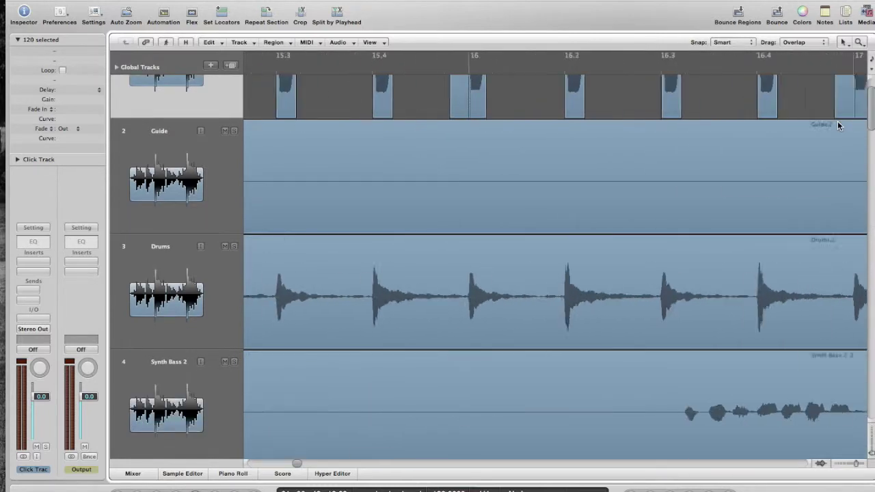
scroll(837, 121, right, 8)
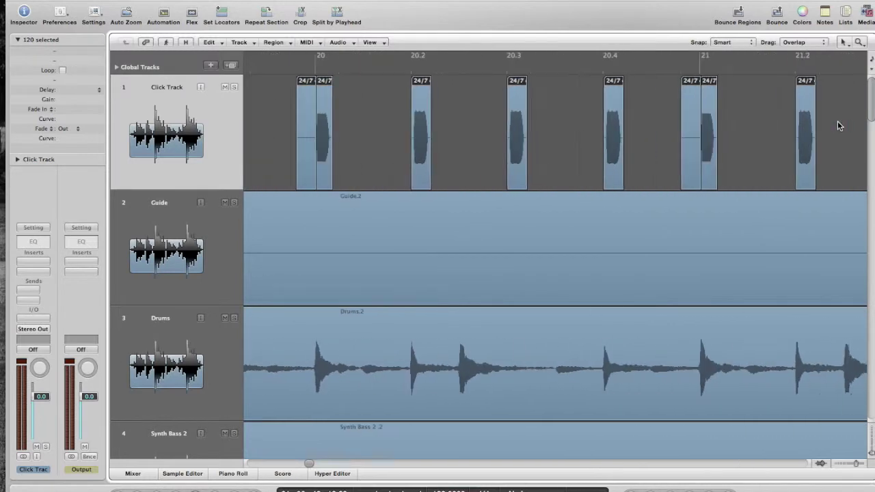
scroll(837, 120, right, 4)
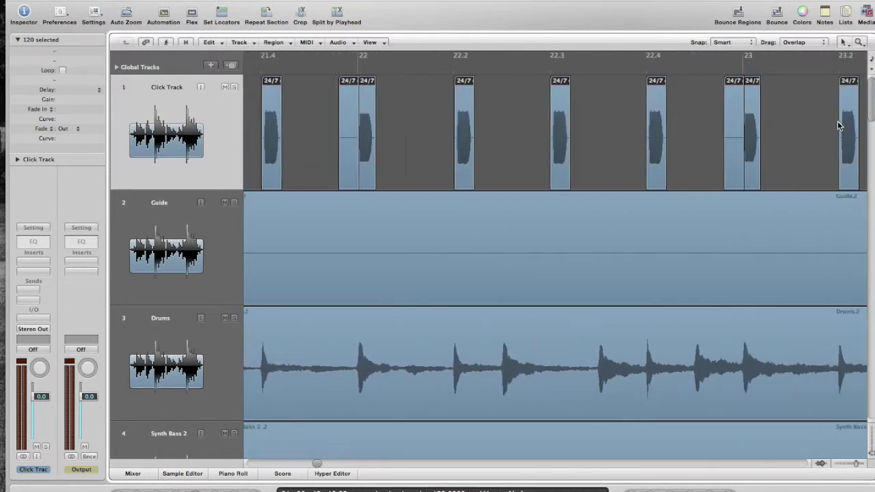
scroll(837, 121, right, 8)
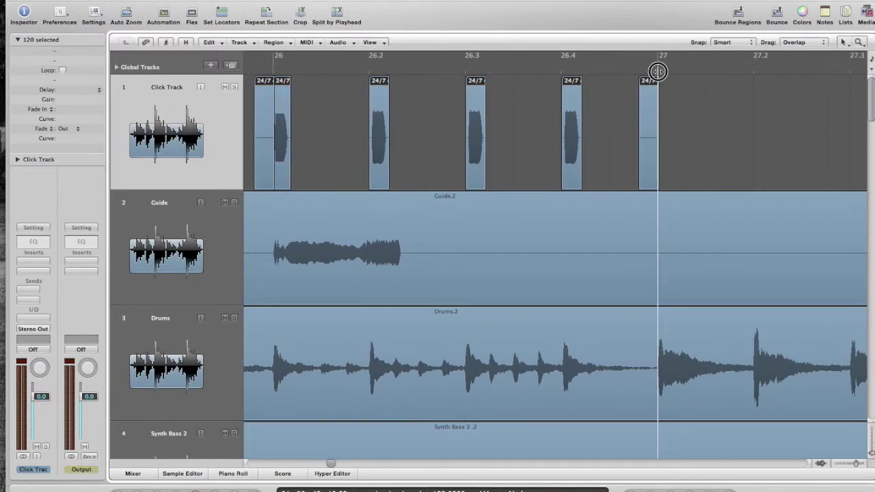
click(657, 70)
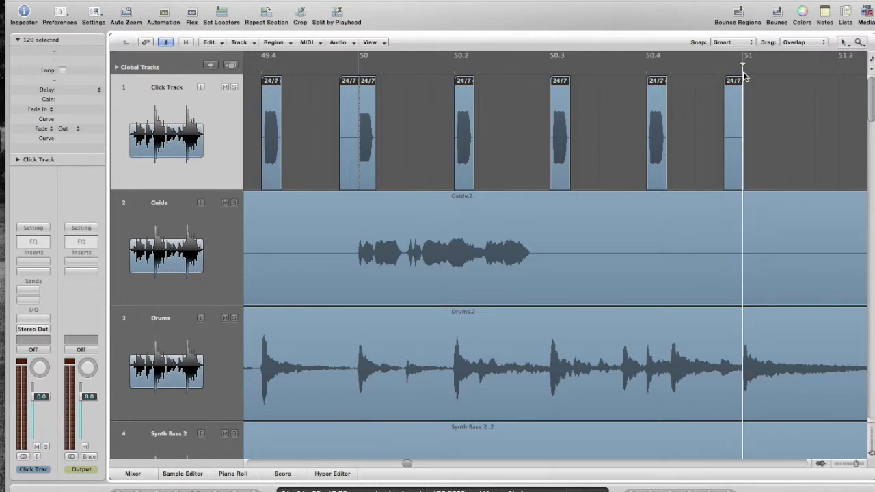
scroll(744, 75, right, 2)
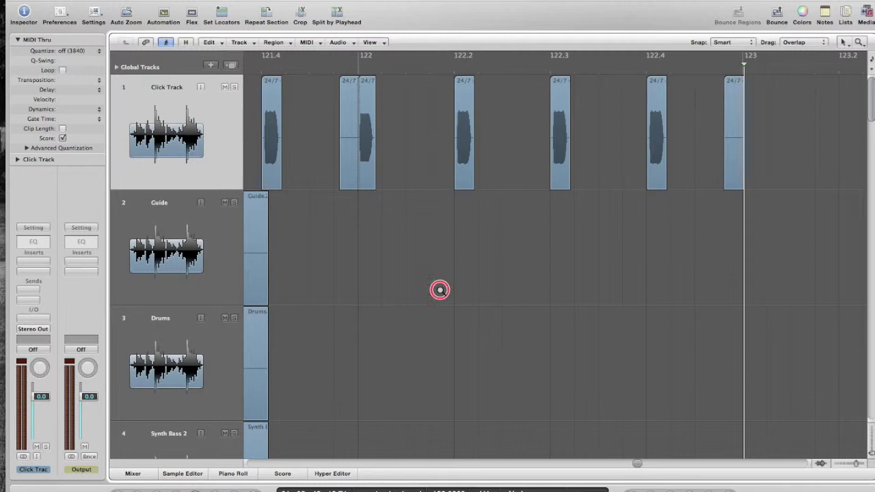
Step: Examine the click slices against the other stems through the whole song, up to where the music ends
ctrl+alt+click(439, 290)
scroll(594, 258, right, 15)
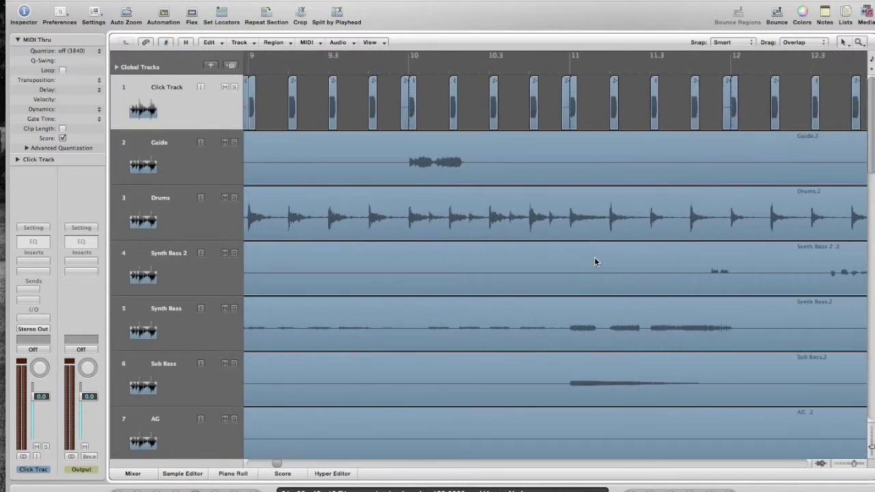
scroll(594, 257, right, 10)
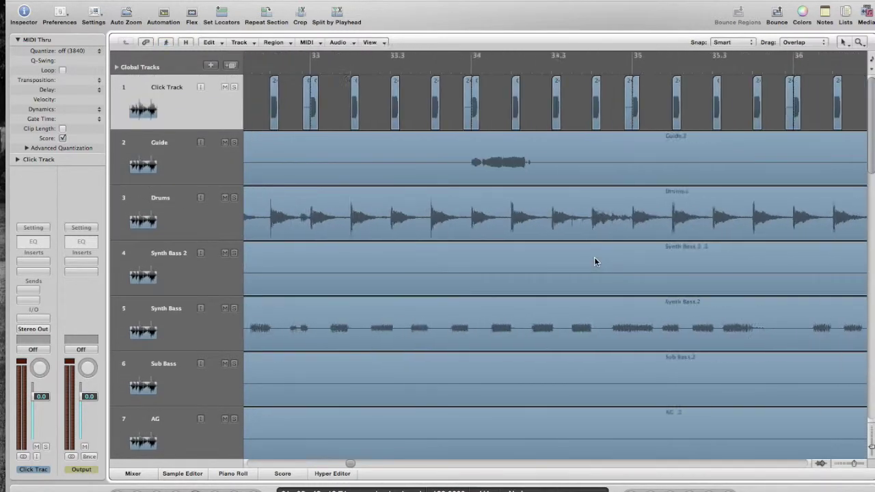
scroll(594, 257, right, 20)
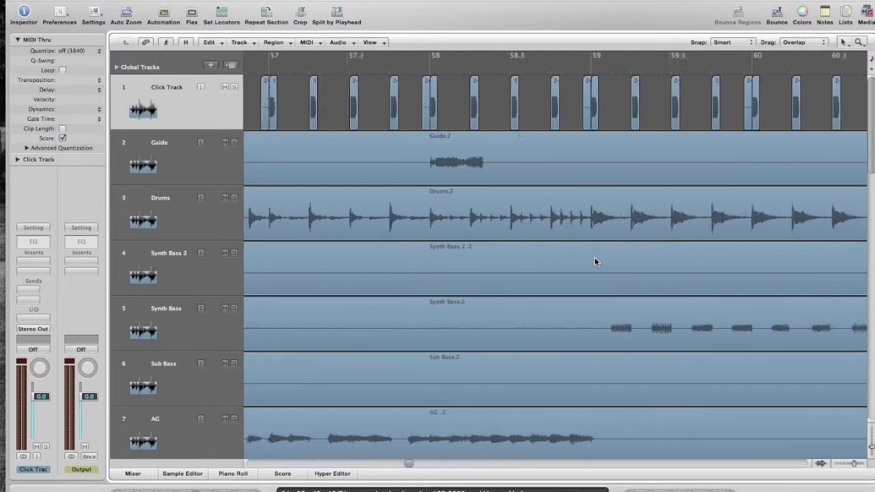
scroll(594, 258, right, 20)
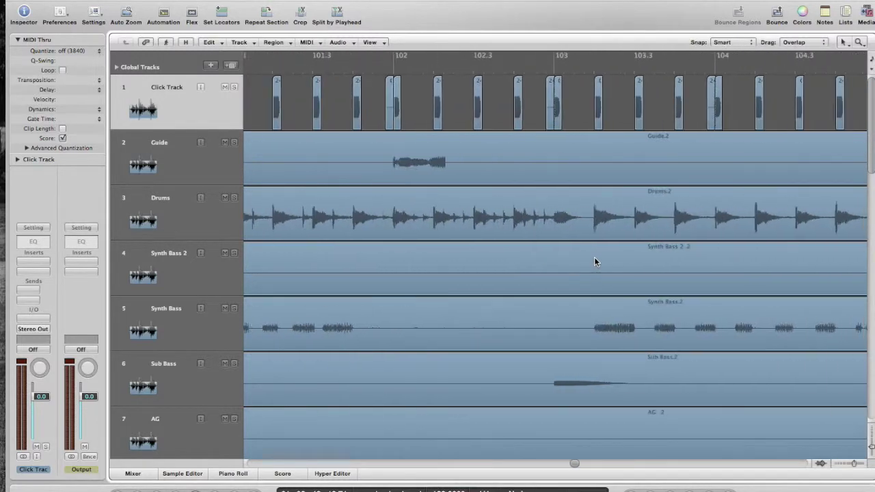
scroll(594, 262, left, 10)
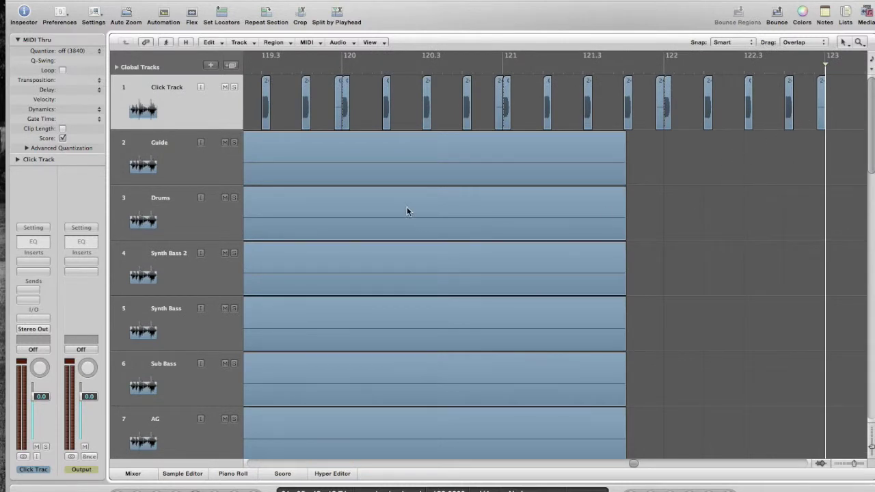
scroll(734, 221, left, 3)
scroll(734, 221, down, 1)
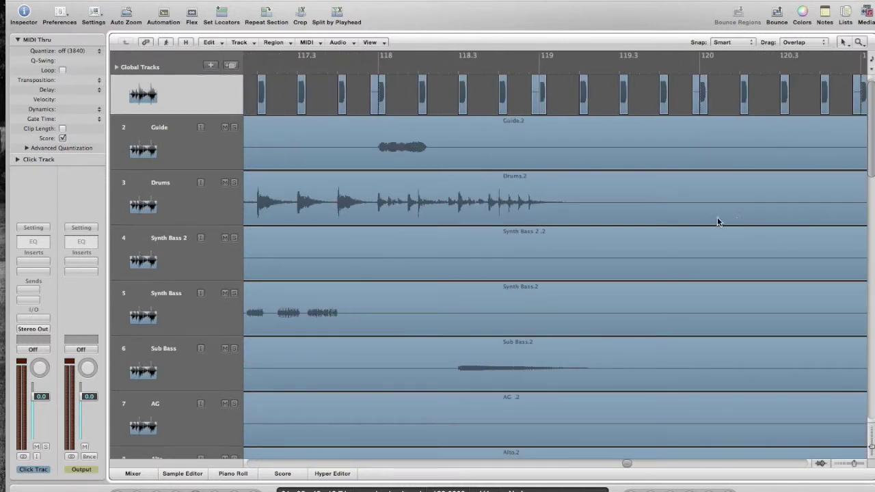
Step: Play the song's ending from about 117.4 to bar 119
click(347, 69)
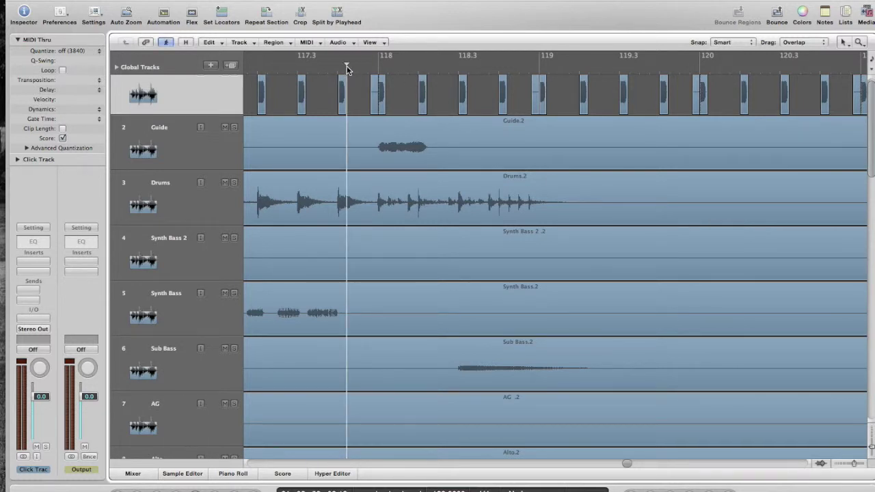
key(space)
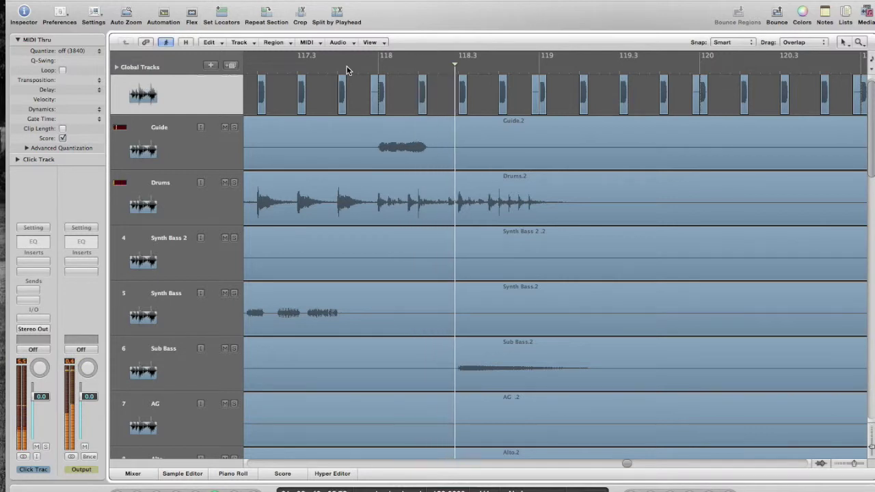
key(space)
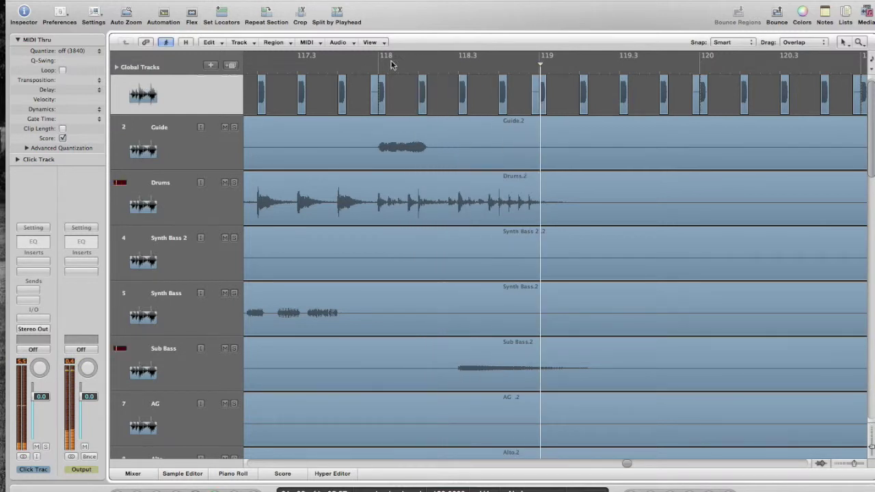
Step: Delete the surplus click slices on the Click Track from about bar 119 to the end
click(545, 98)
drag(545, 98, 830, 93)
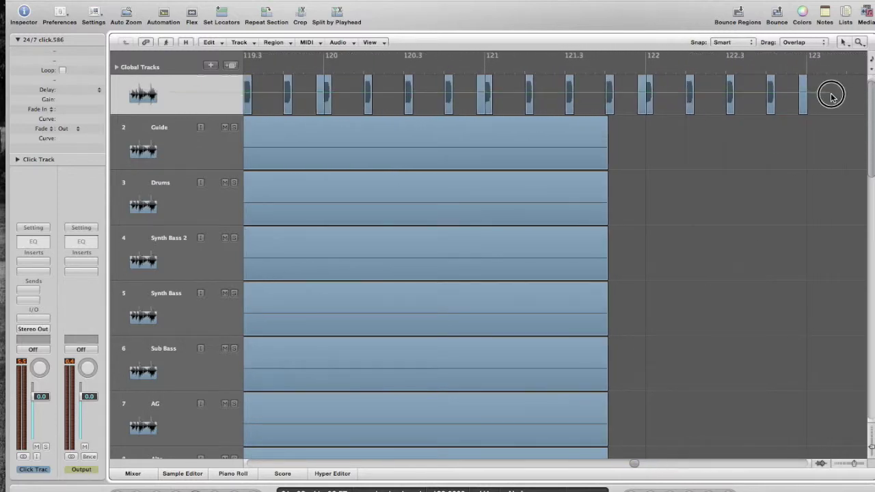
key(Delete)
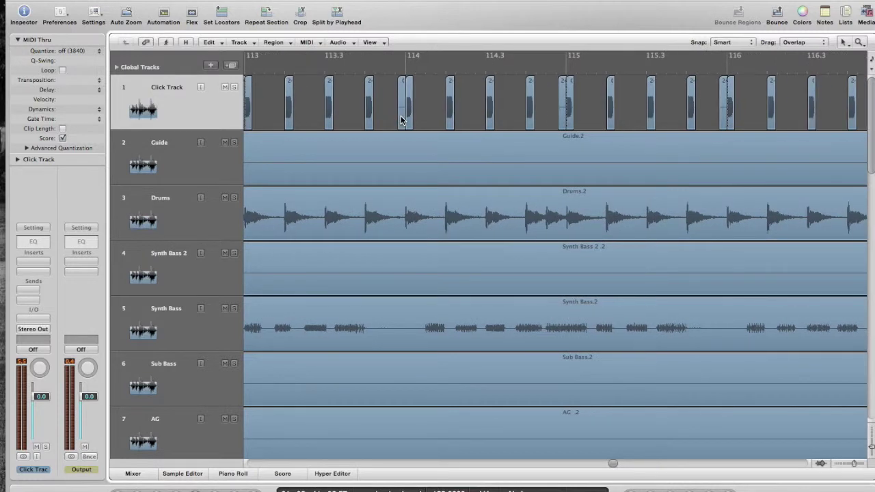
Step: Play the song from bar 113.3 to check the new clicks against the stems through the ending
click(330, 67)
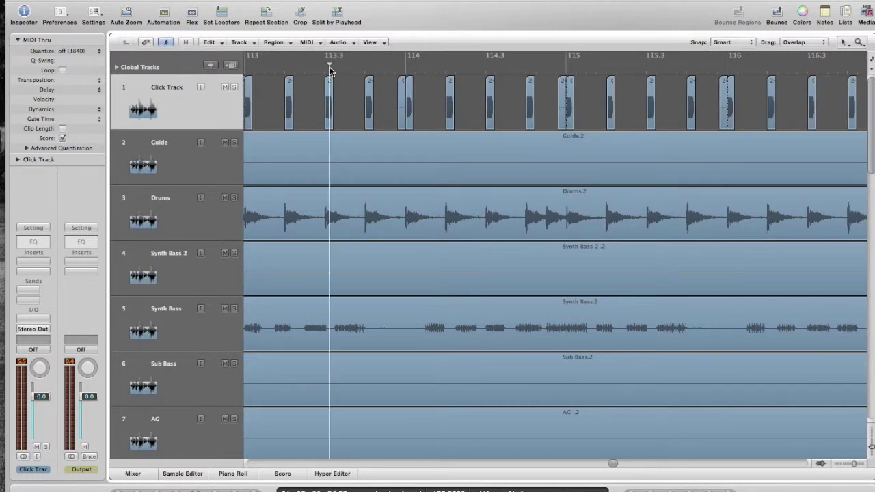
key(space)
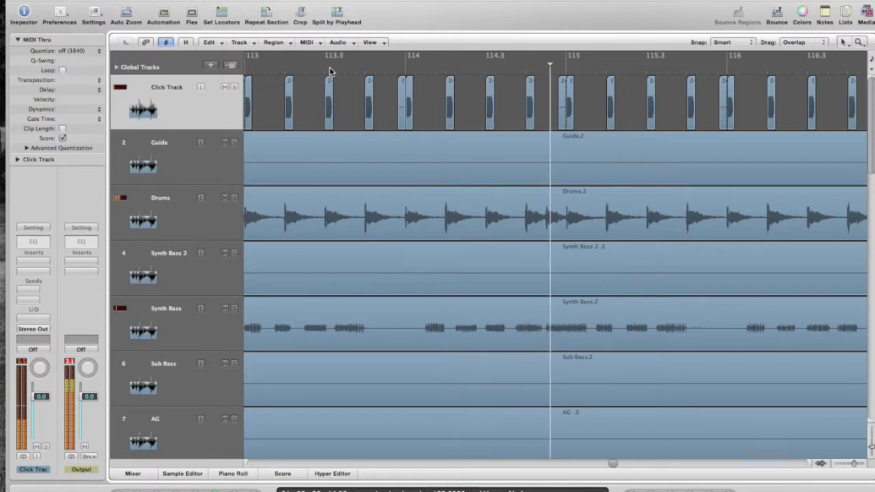
scroll(588, 103, right, 10)
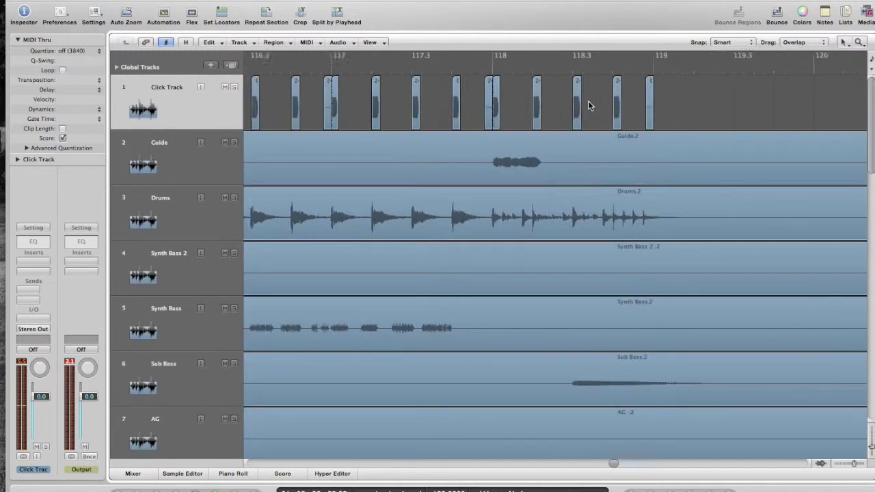
Step: Bounce all Click Track regions in place to a new track named TIOT128, deleting the source and using Overload Protection Only
drag(518, 114, 268, 96)
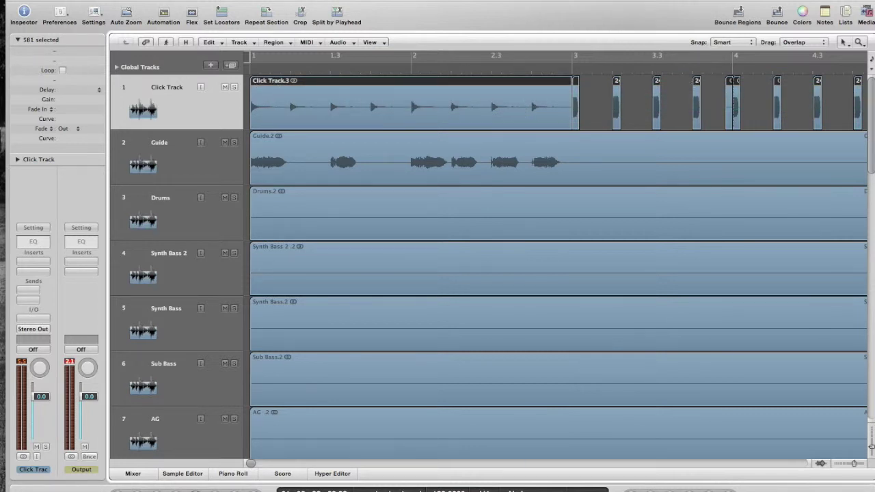
click(274, 42)
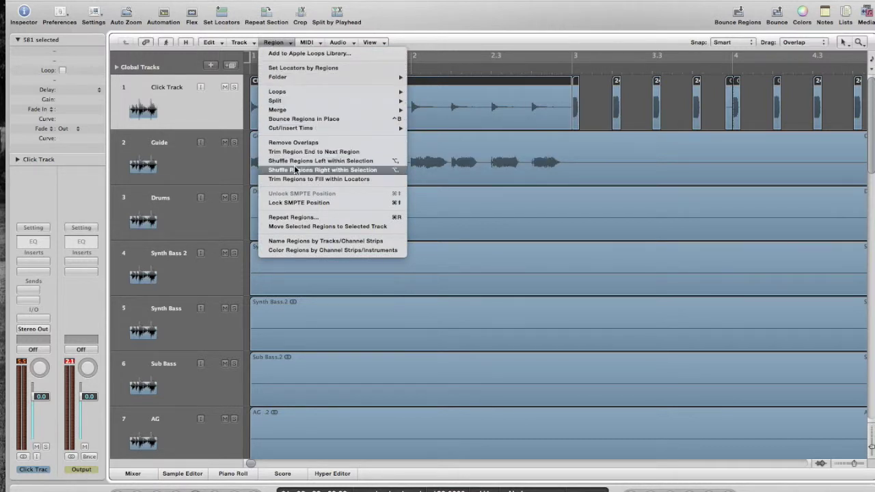
mouse_move(313, 129)
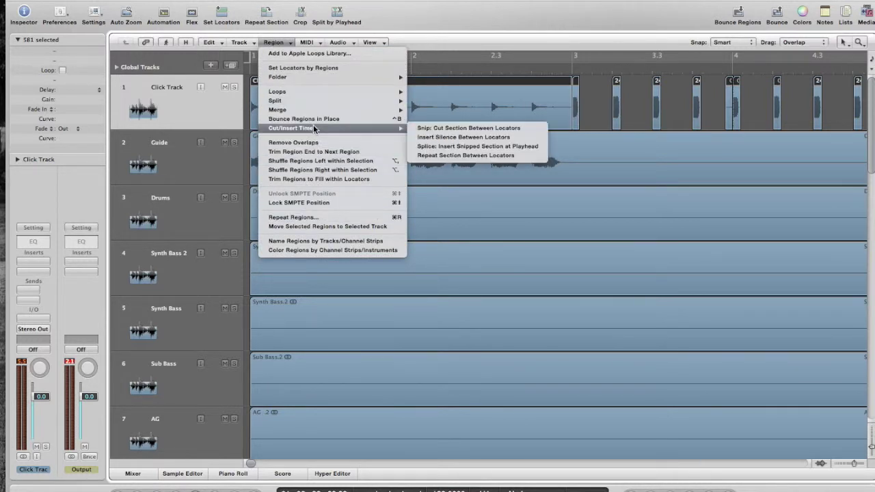
click(386, 118)
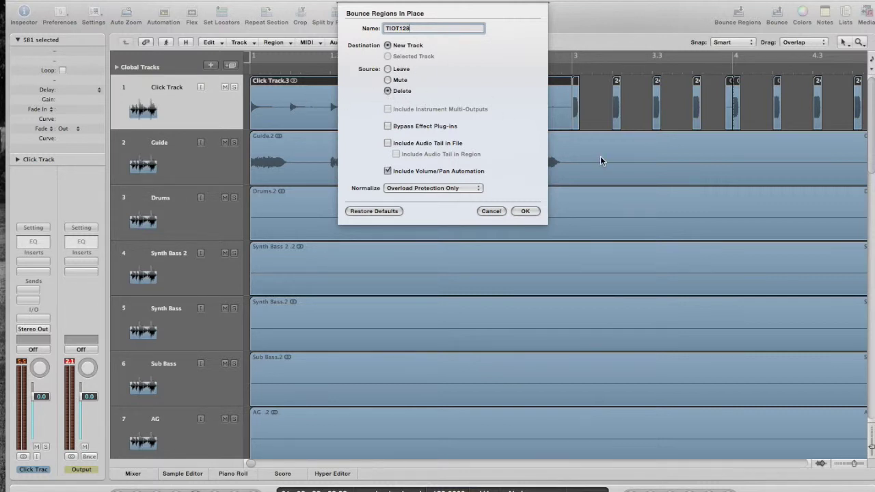
click(518, 211)
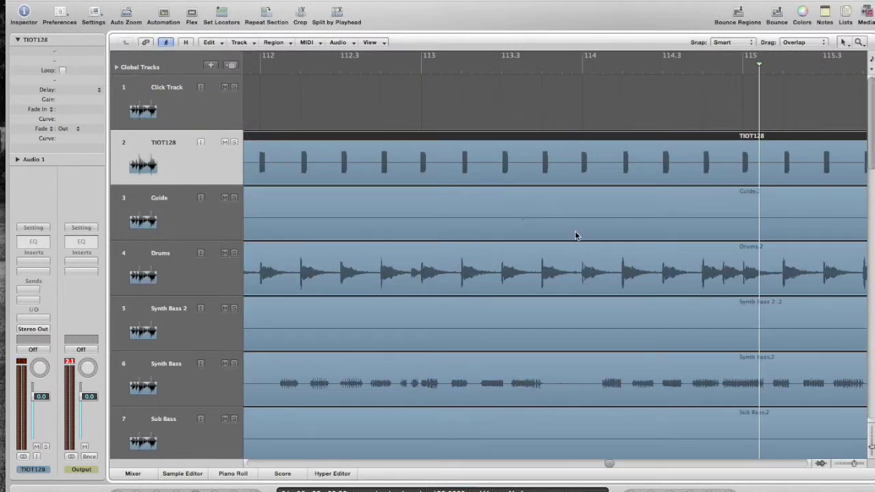
Step: Delete the empty Click Track and check the bounced TIOT128 click back to the song's start
click(183, 103)
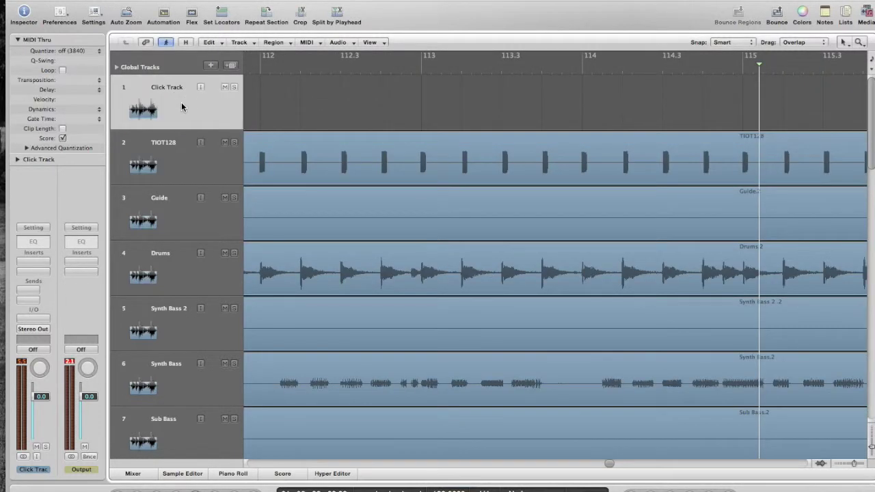
key(super+BackSpace)
scroll(386, 141, left, 15)
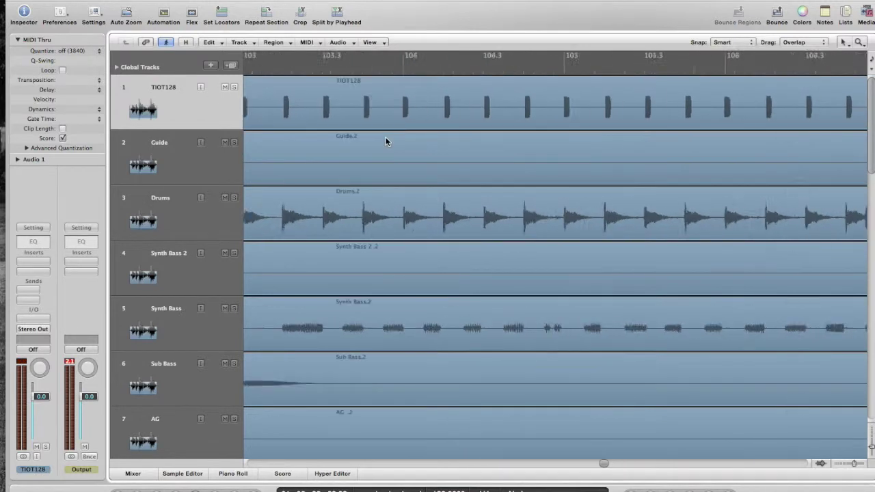
scroll(386, 141, left, 20)
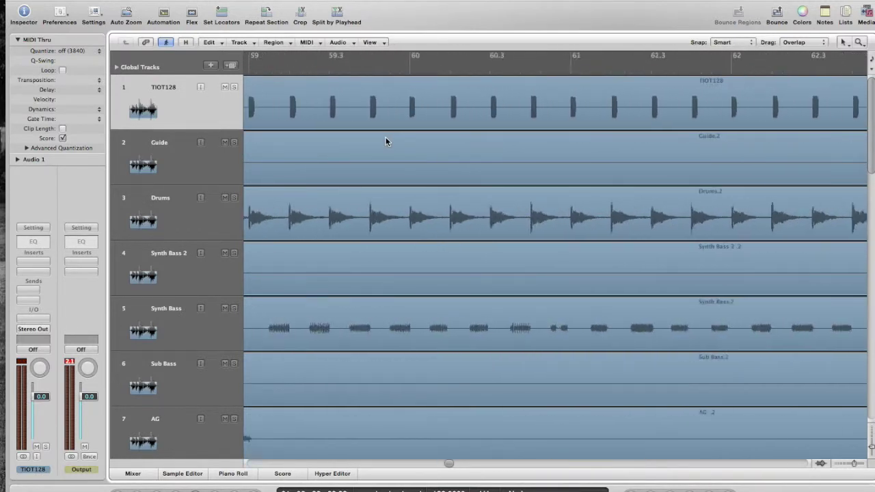
scroll(390, 140, left, 12)
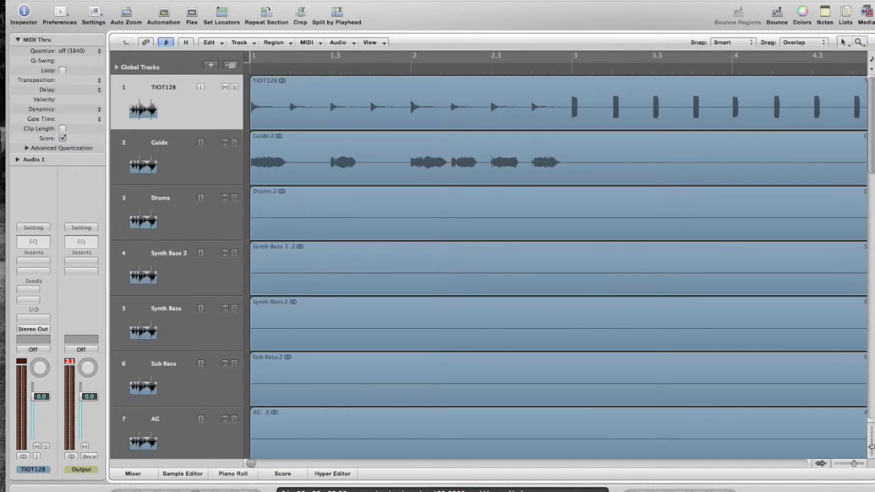
click(93, 0)
mouse_move(131, 21)
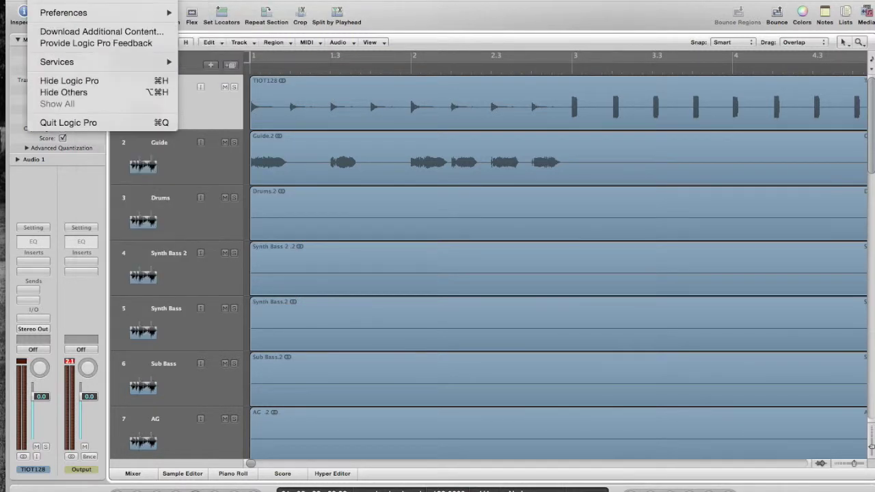
key(Escape)
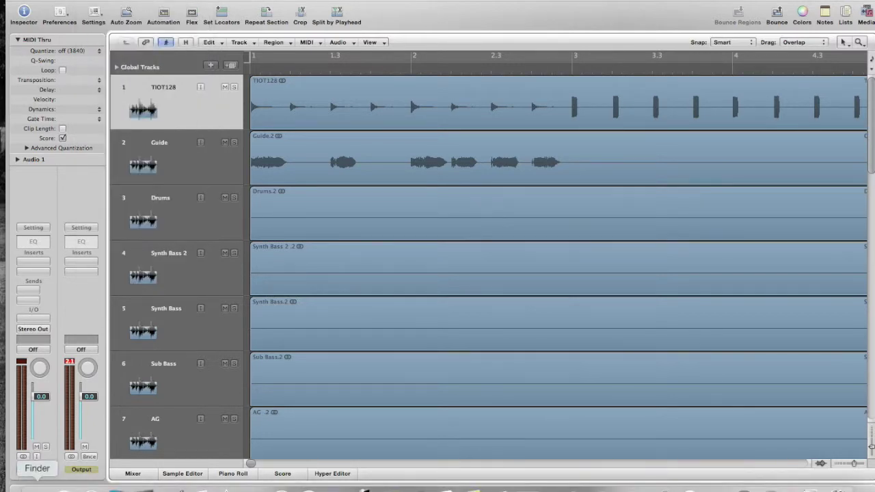
Step: Switch to Finder and open the Tracks HB - July 2014x project from the Seagate drive, keeping the current project open
click(37, 490)
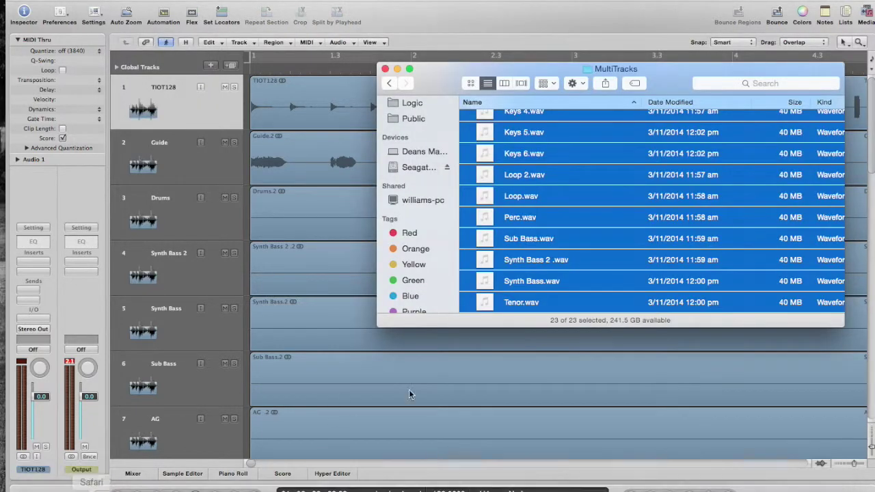
click(423, 168)
scroll(659, 236, down, 15)
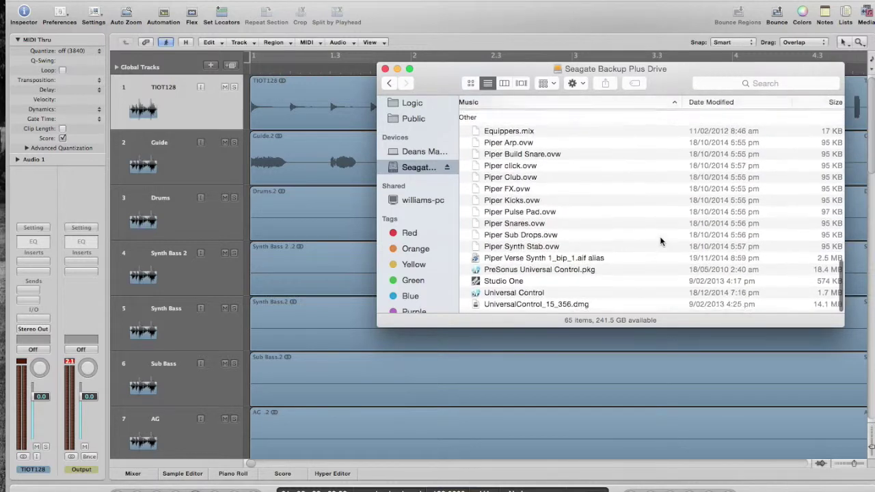
scroll(660, 236, up, 15)
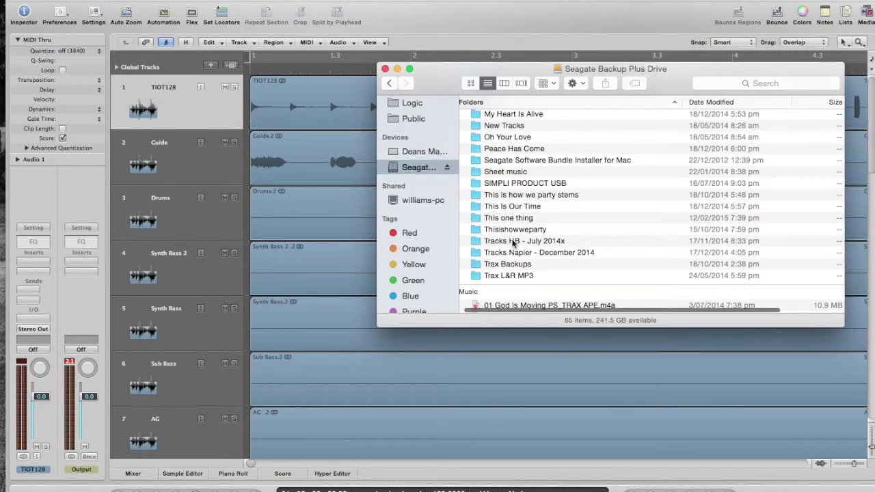
double_click(512, 242)
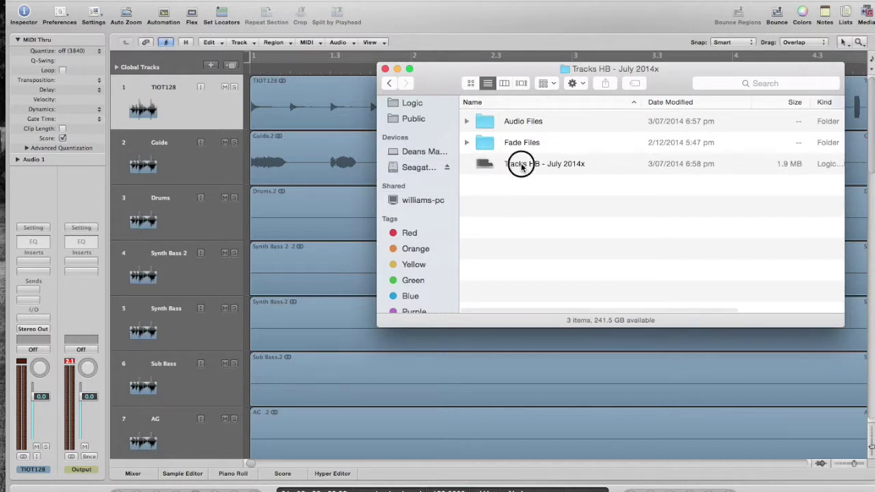
double_click(520, 165)
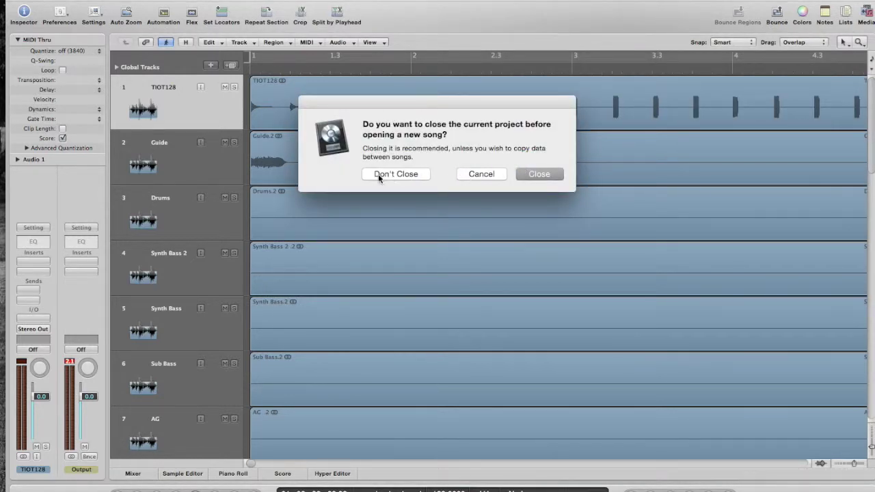
click(386, 175)
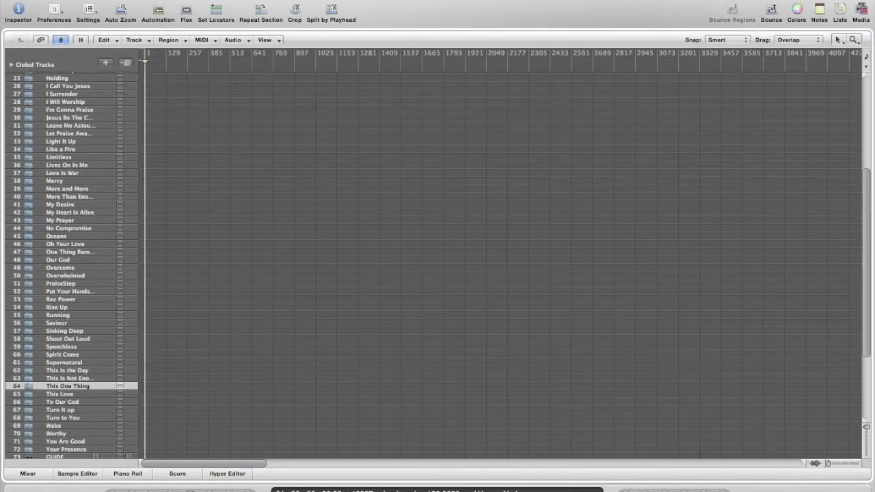
Step: Place the two project windows so both are reachable, and reorder the stems so the Guide track sits above TIOT128
drag(153, 0, 166, 16)
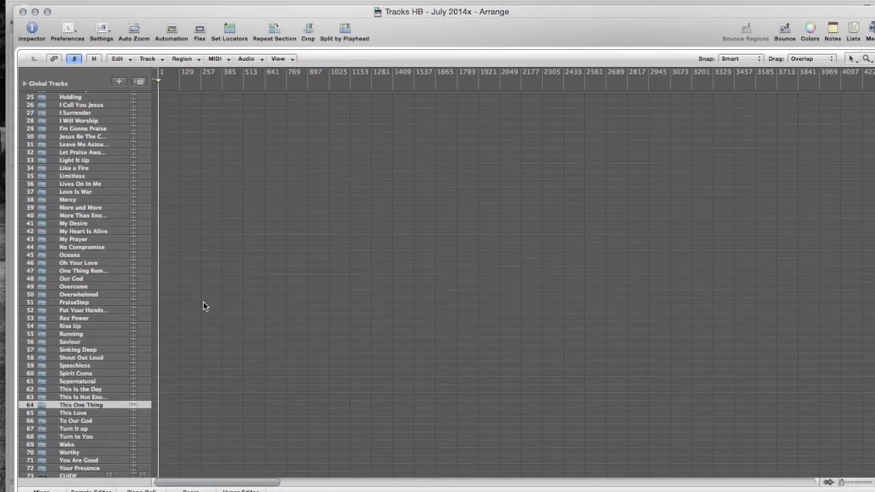
scroll(203, 304, down, 5)
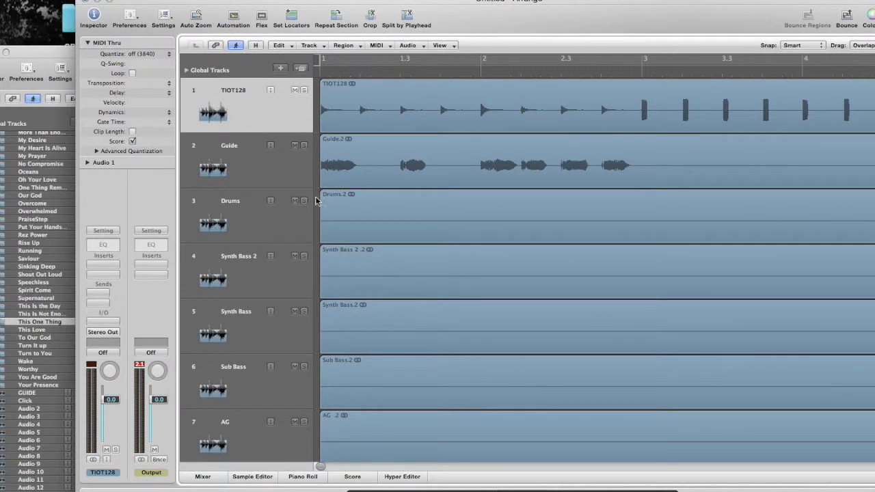
click(212, 87)
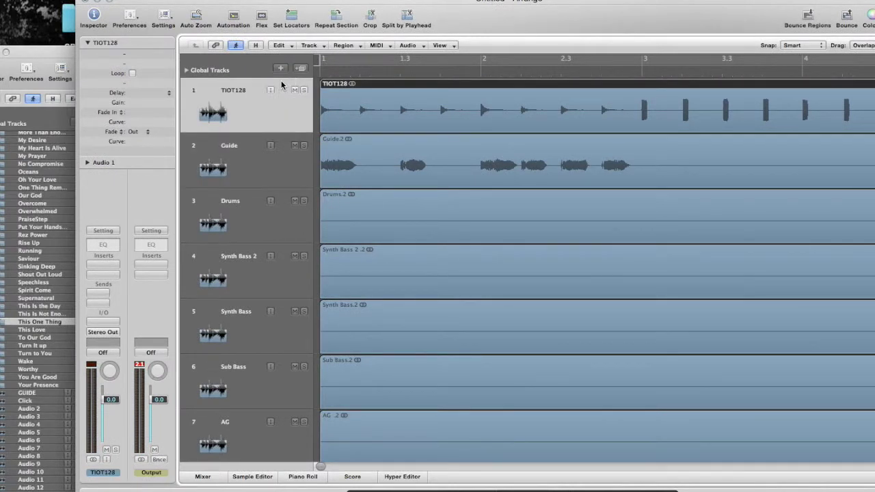
click(243, 160)
drag(244, 160, 245, 64)
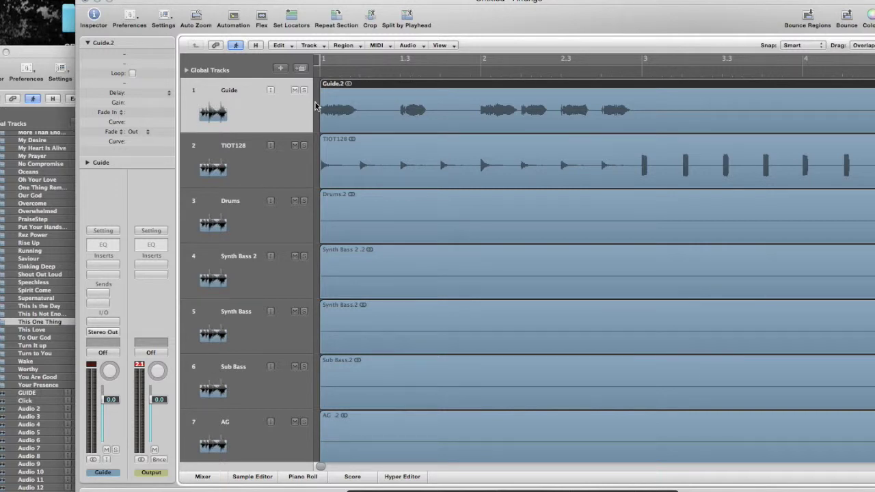
Step: Copy all 23 stem regions into the Tracks HB - July 2014x project from the GUIDE track down, starting at about bar 26
drag(317, 121, 514, 472)
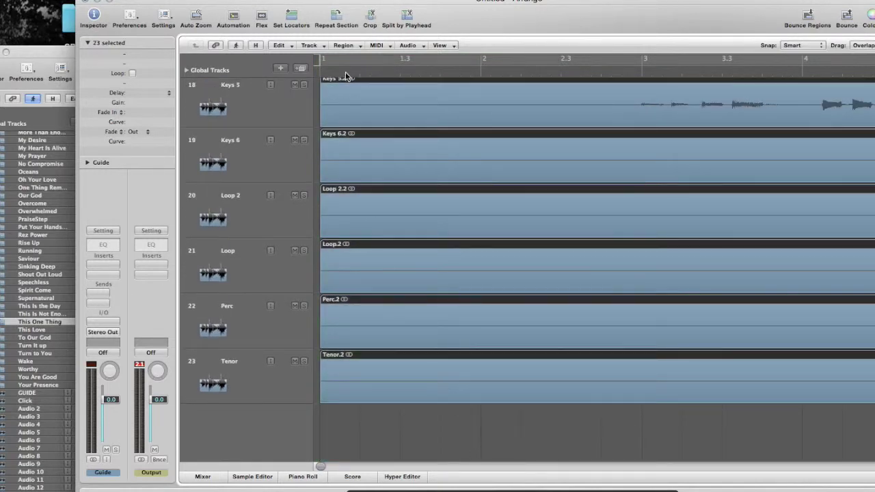
drag(337, 2, 616, 18)
drag(628, 228, 123, 369)
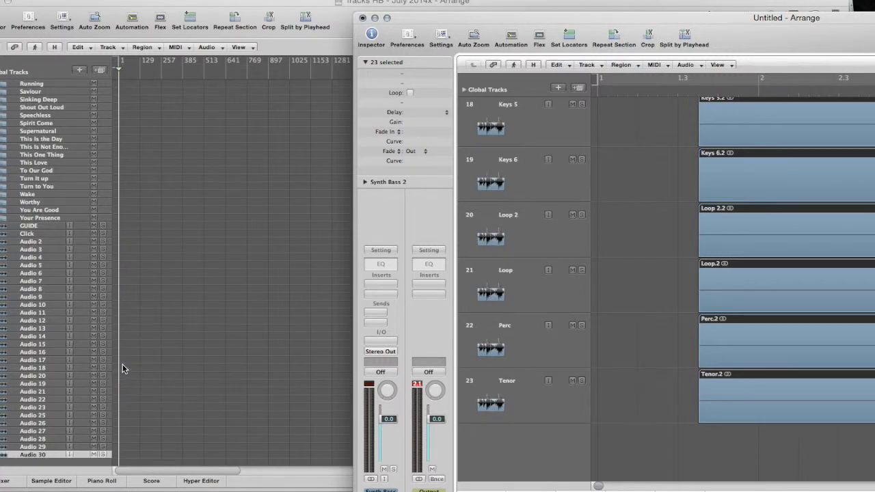
Step: Bring the Tracks HB project window fully into view and turn on Hyper Draw Volume for the copied stem regions
scroll(183, 334, up, 10)
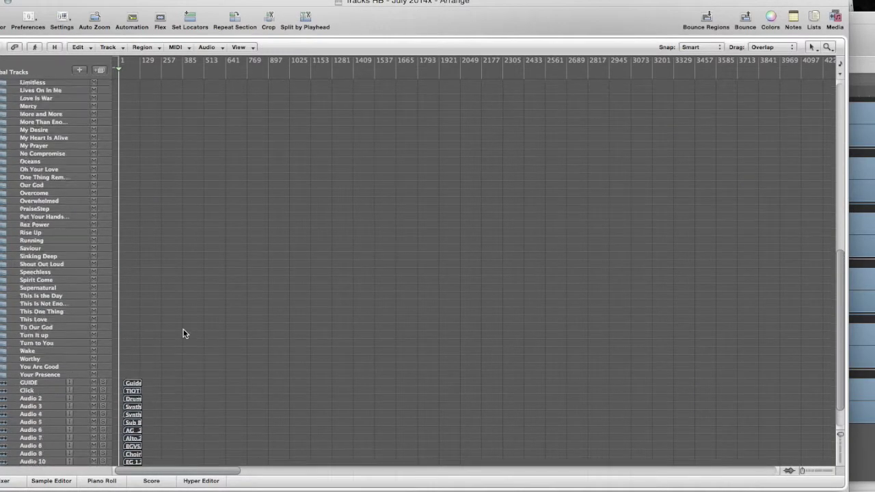
scroll(222, 216, down, 6)
drag(305, 1, 373, 0)
scroll(297, 285, down, 2)
scroll(297, 284, down, 3)
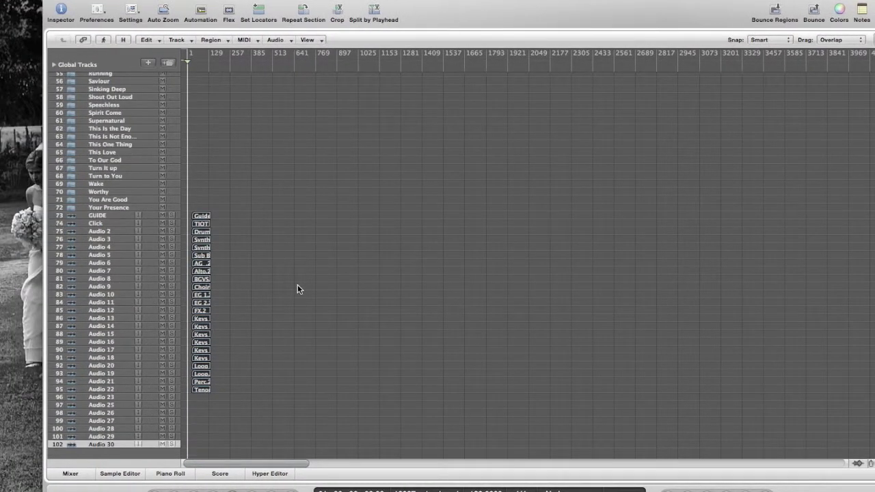
click(307, 40)
mouse_move(313, 69)
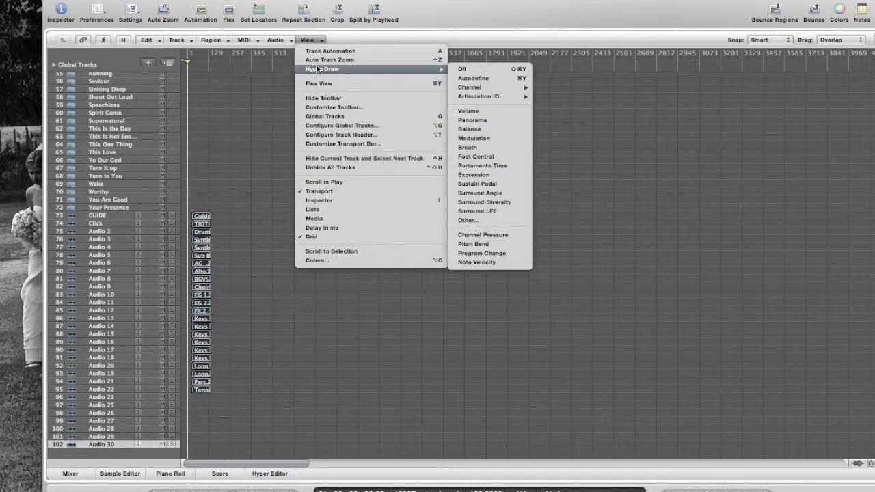
mouse_move(470, 90)
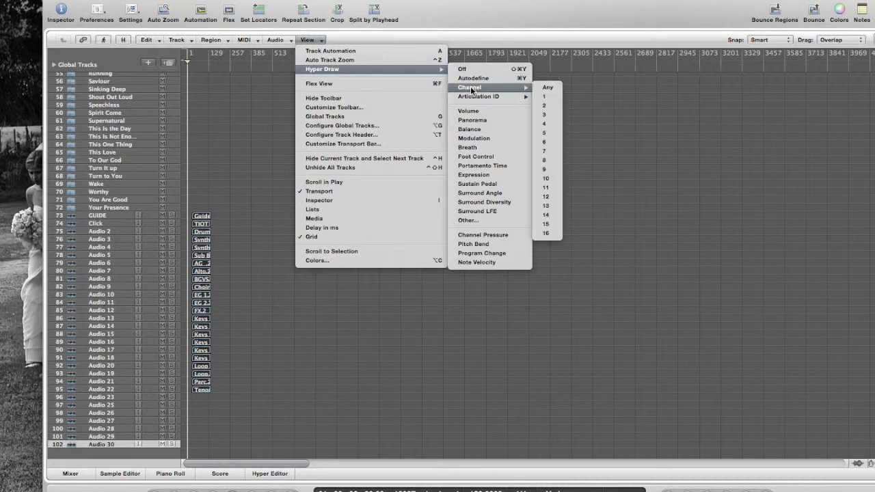
click(471, 111)
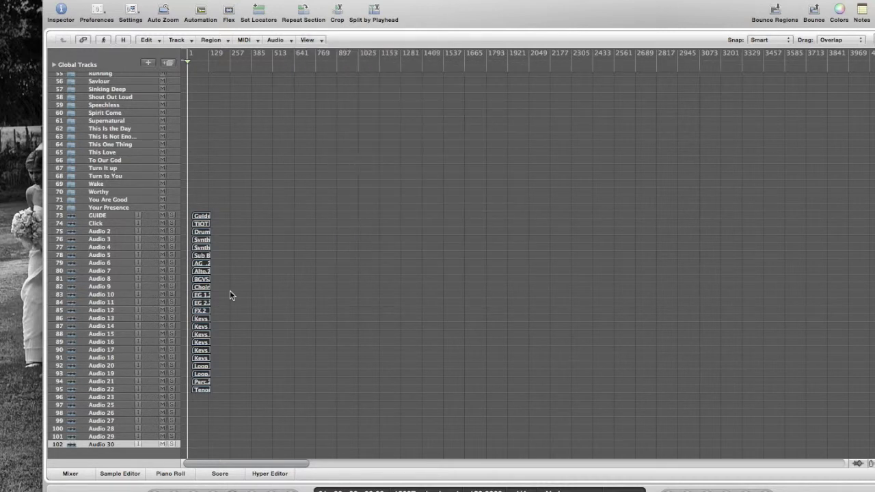
Step: Add a 0.0 dB volume point near the start of the Guide, TIOT128, Drums, Synth Bass 2, Synth Bass, Sub Bass and AG regions
drag(229, 368, 186, 218)
drag(570, 244, 287, 89)
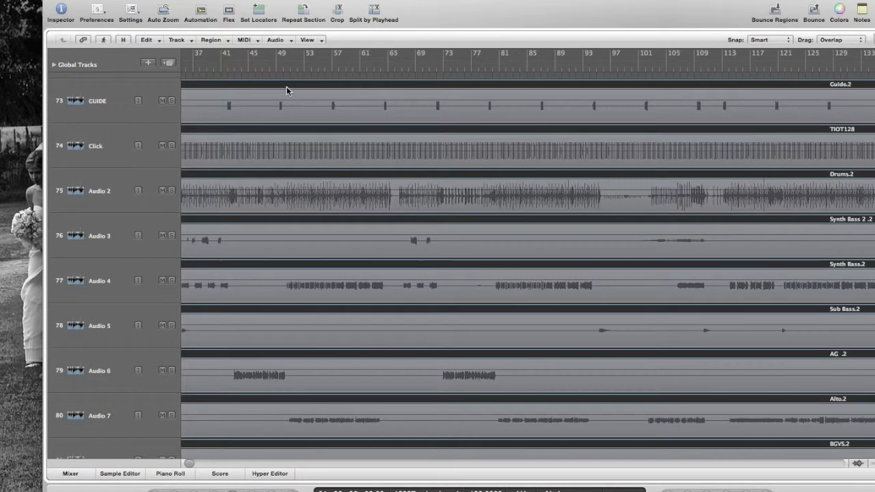
ctrl+alt+click(326, 245)
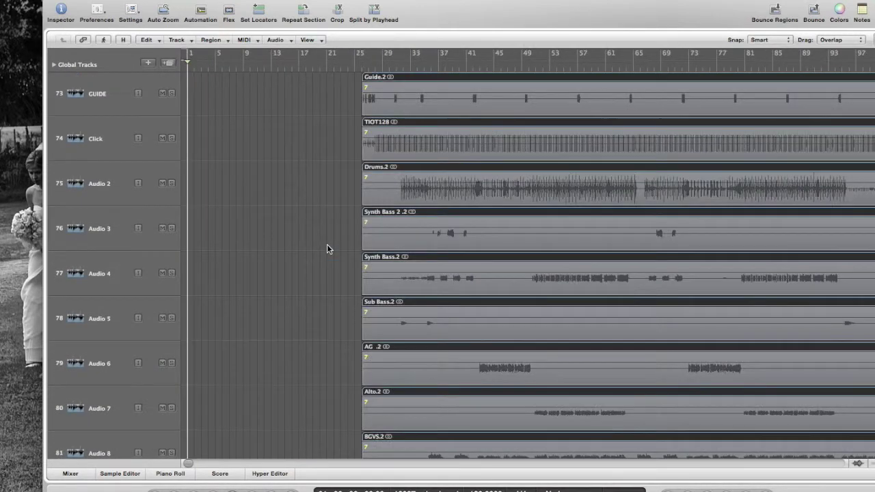
click(380, 92)
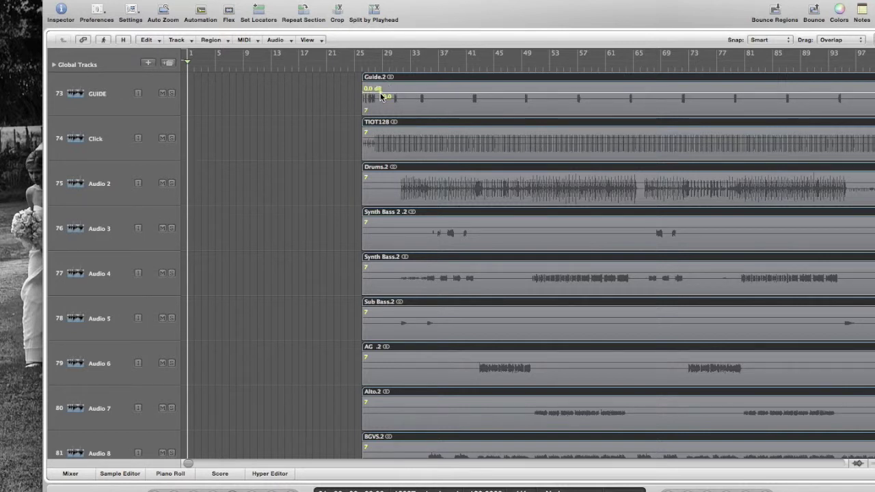
click(375, 141)
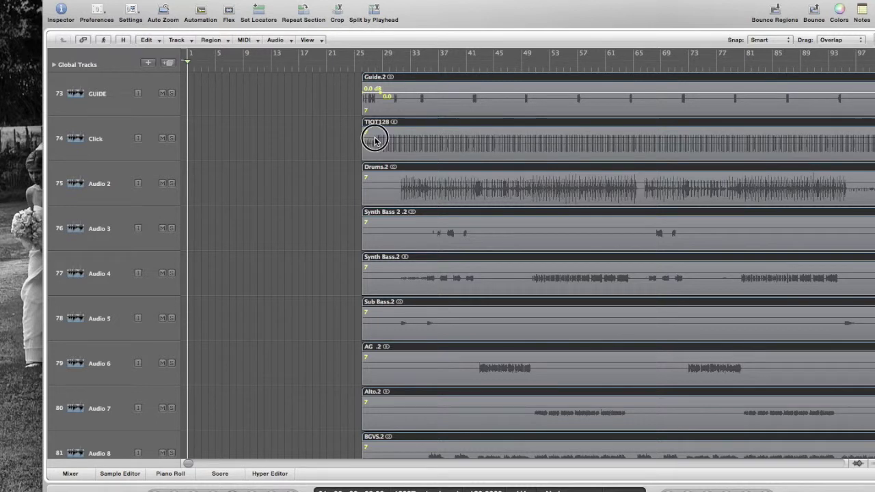
click(372, 183)
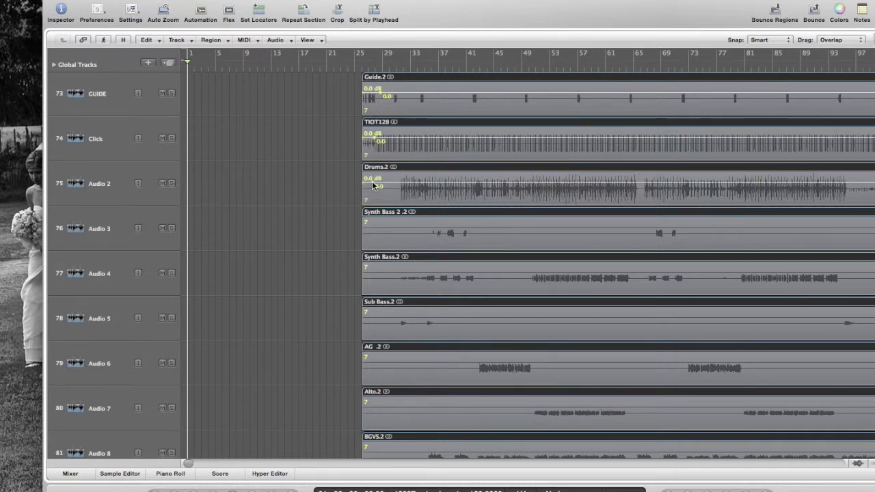
click(377, 231)
click(377, 275)
click(377, 319)
click(381, 365)
Step: Add a 0.0 dB volume point near the start of the Alto, BGVS and Choir regions
scroll(381, 367, down, 1)
click(381, 367)
scroll(380, 365, down, 1)
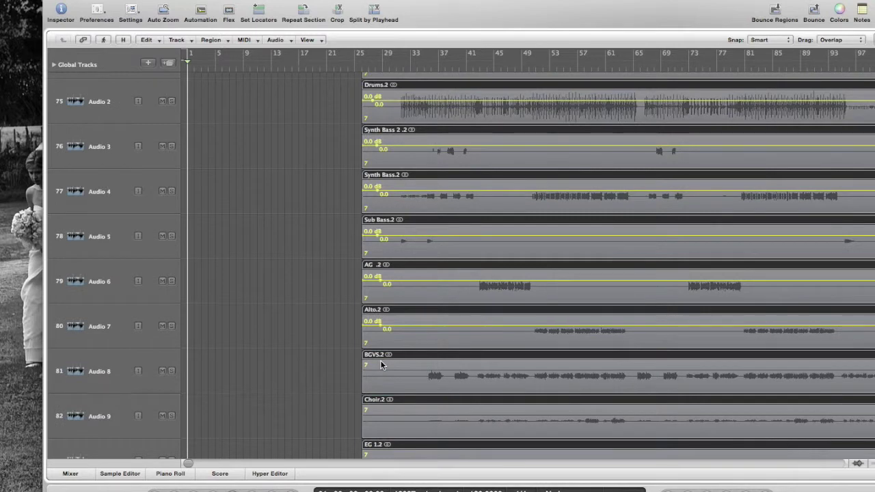
click(380, 371)
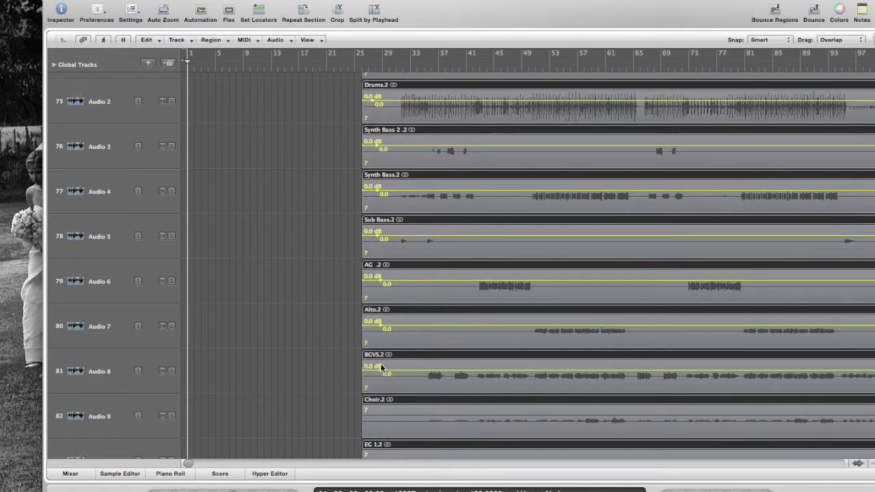
scroll(376, 359, down, 1)
click(377, 350)
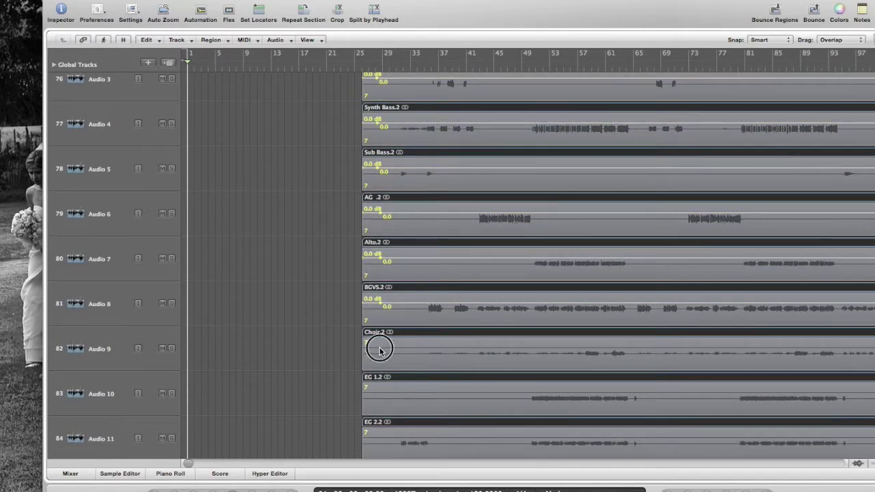
Step: Add a 0.0 dB volume point near the start of the EG 1, EG 2 and FX regions
scroll(378, 348, down, 1)
click(379, 343)
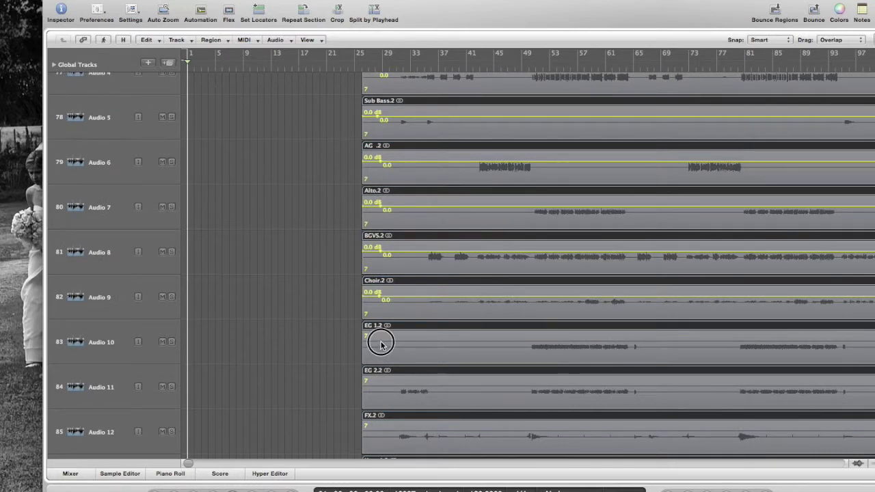
scroll(380, 341, down, 1)
click(380, 340)
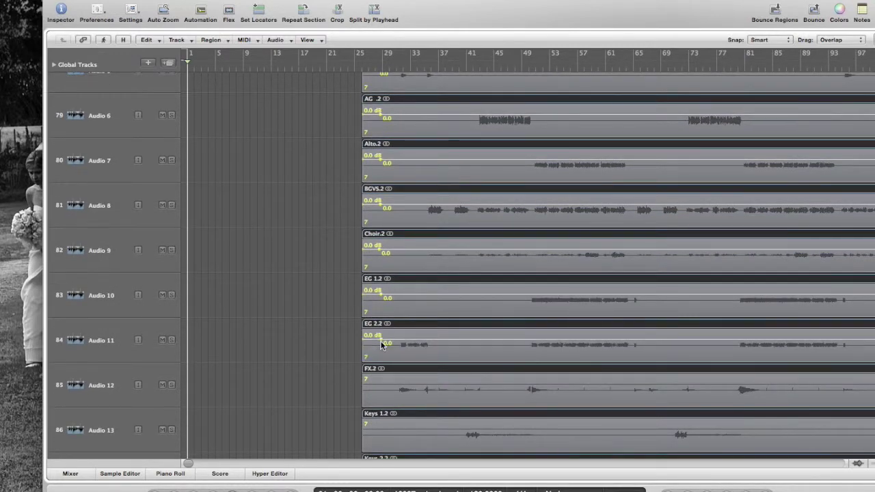
scroll(380, 341, down, 2)
click(379, 324)
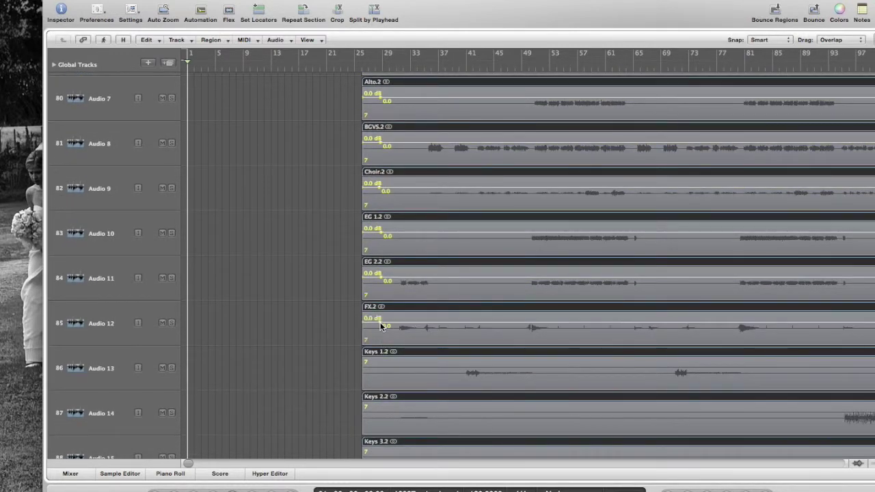
Step: Raise the Guide region's volume curve to +6.0 dB from its point onward
scroll(380, 323, down, 1)
scroll(335, 224, up, 10)
scroll(335, 224, right, 2)
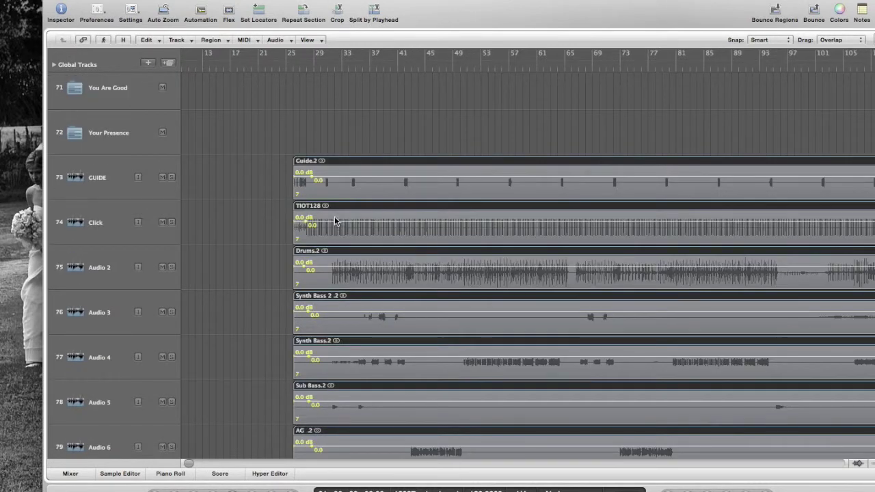
drag(343, 181, 337, 153)
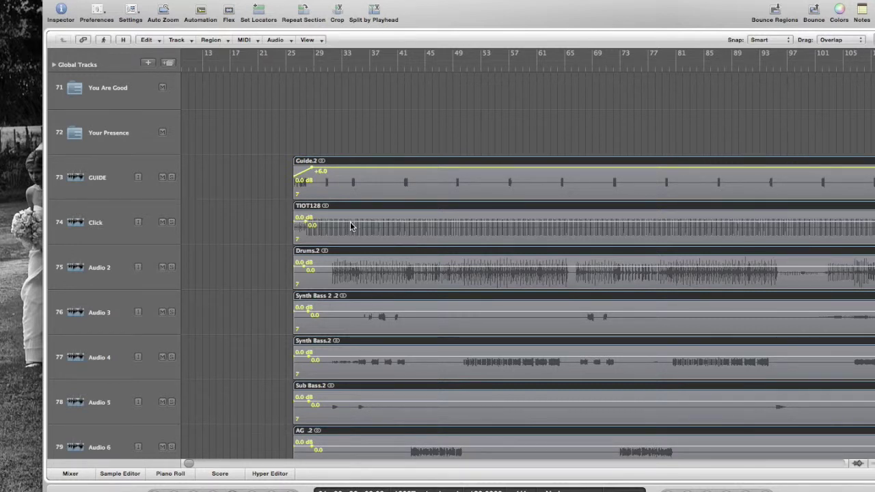
drag(350, 223, 349, 225)
Step: Pack all the selected stem regions into one folder and locate the new folder track
scroll(140, 199, left, 5)
scroll(141, 199, up, 1)
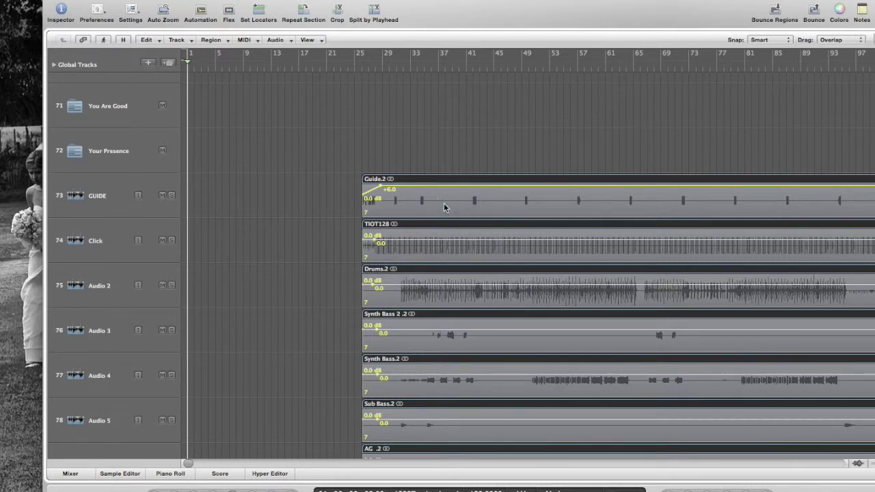
right_click(457, 275)
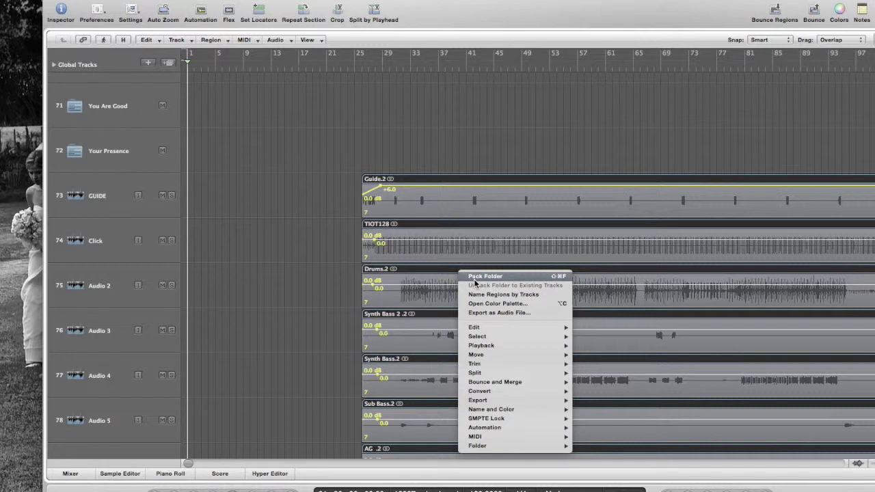
click(475, 276)
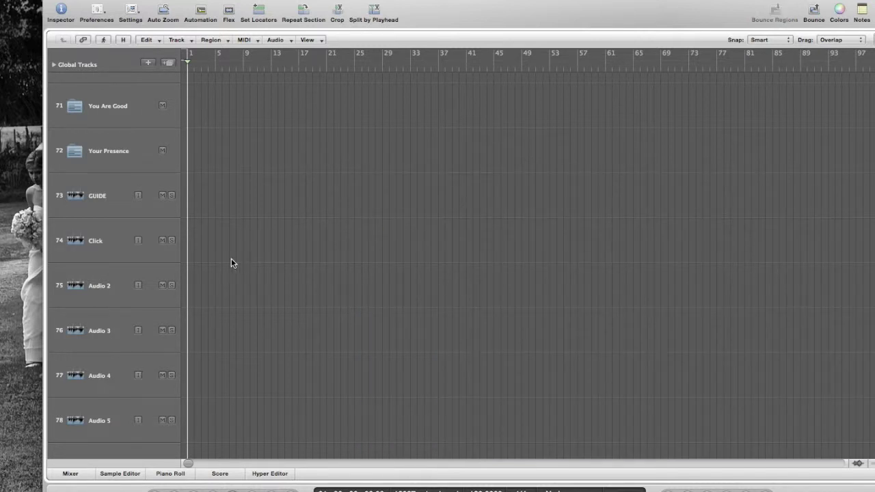
scroll(231, 263, down, 5)
scroll(231, 262, up, 5)
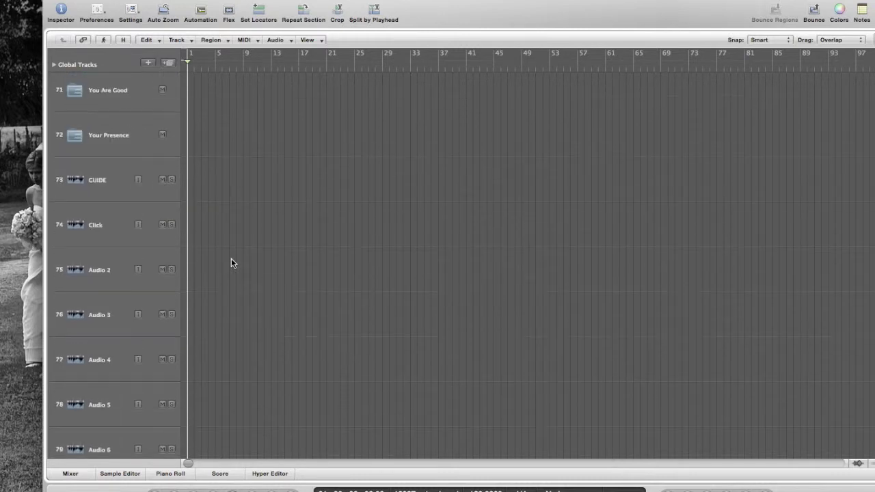
scroll(231, 263, down, 10)
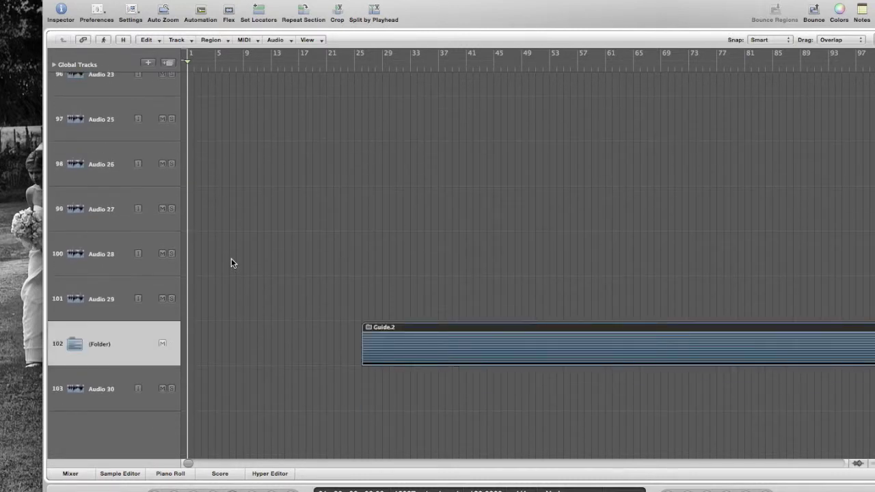
Step: Rename the folder track "This is our Time" and move it between the Supernatural and This Is the Day tracks
double_click(102, 345)
text(T)
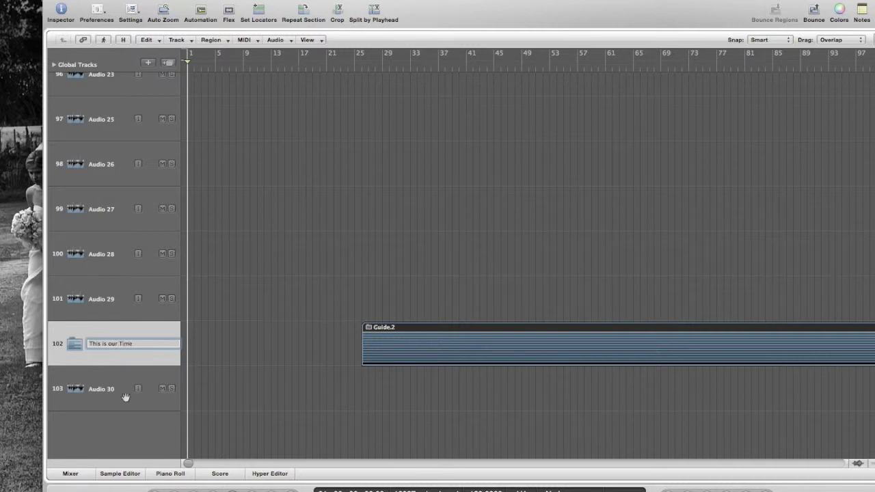
text(his is our Time)
key(Return)
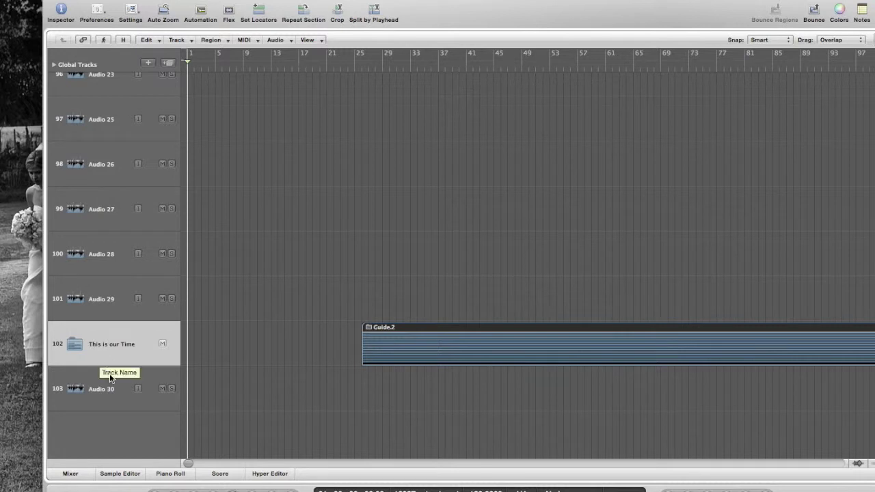
drag(88, 350, 105, 253)
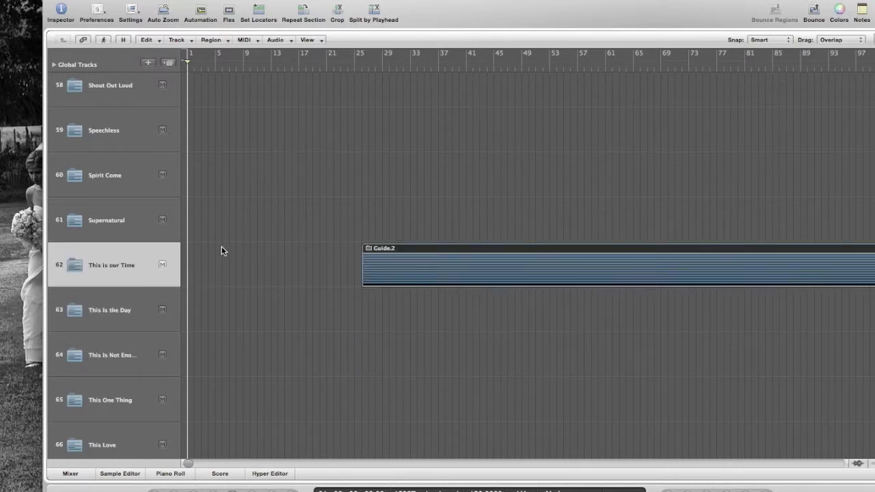
Step: Move the Guide.2 folder region along its This is our Time track to just after the Supernatural song region
ctrl+alt+click(360, 315)
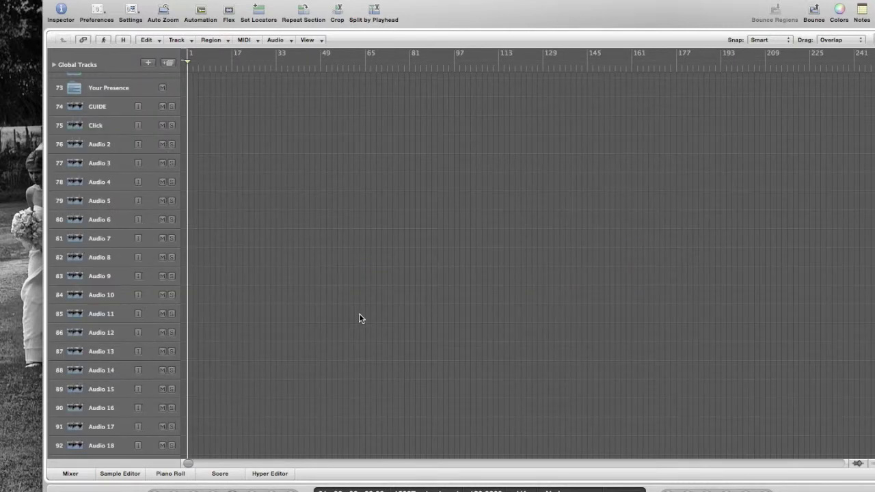
scroll(360, 317, down, 1)
scroll(360, 317, up, 20)
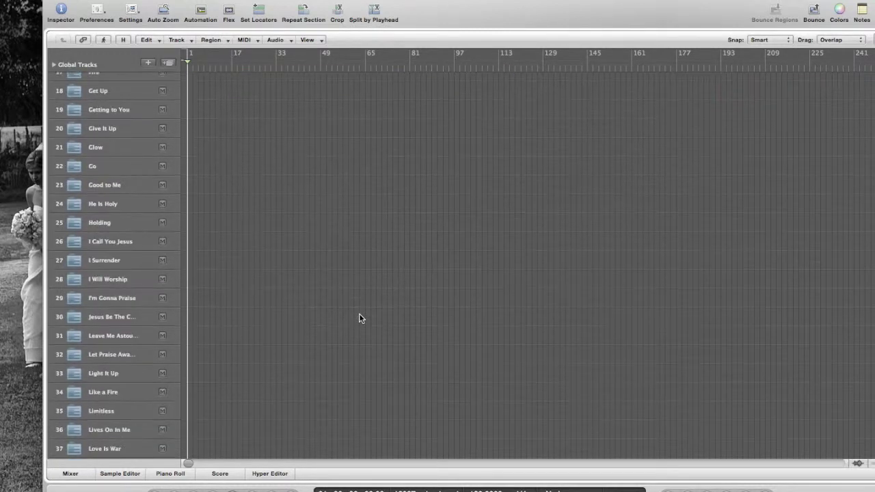
scroll(360, 318, down, 8)
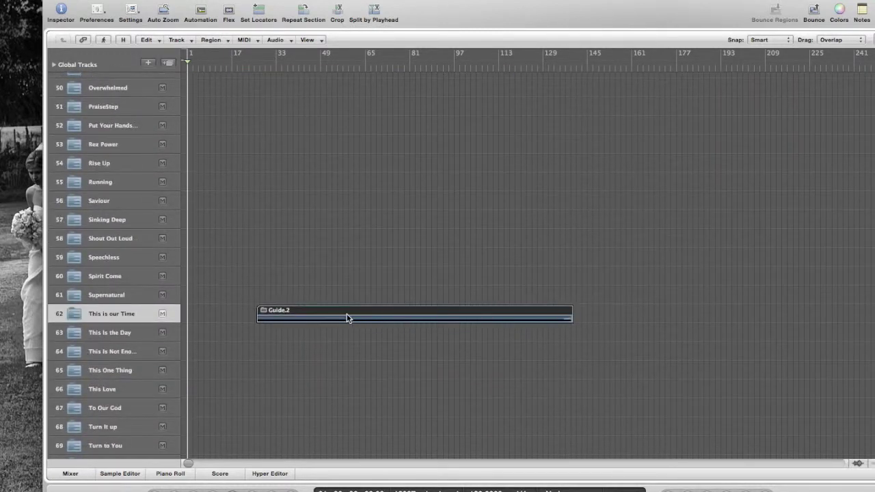
drag(338, 316, 721, 295)
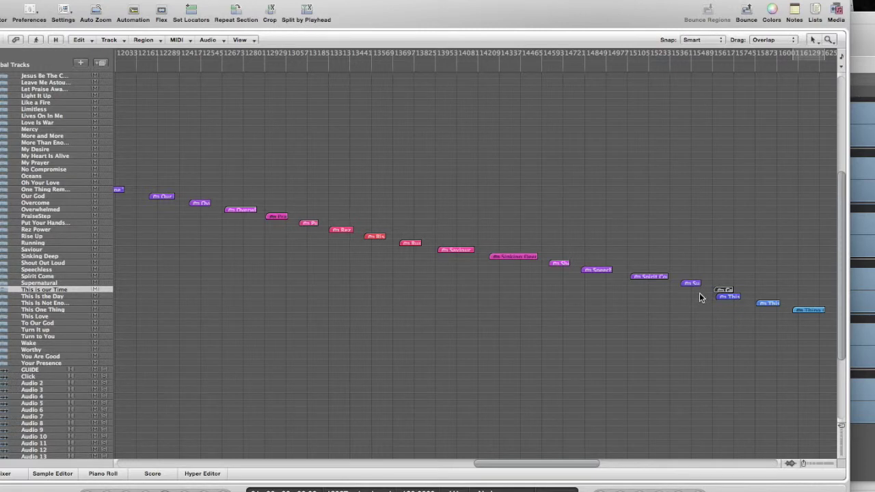
Step: Shift all song regions from This Is the Day through Your Presence about 200 bars later, clearing space after This is our Time
drag(703, 298, 867, 485)
scroll(488, 317, left, 5)
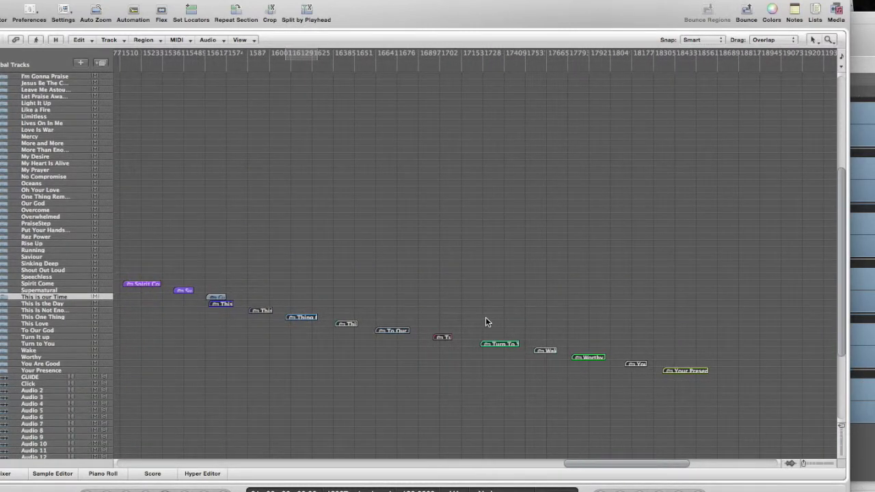
drag(219, 306, 250, 303)
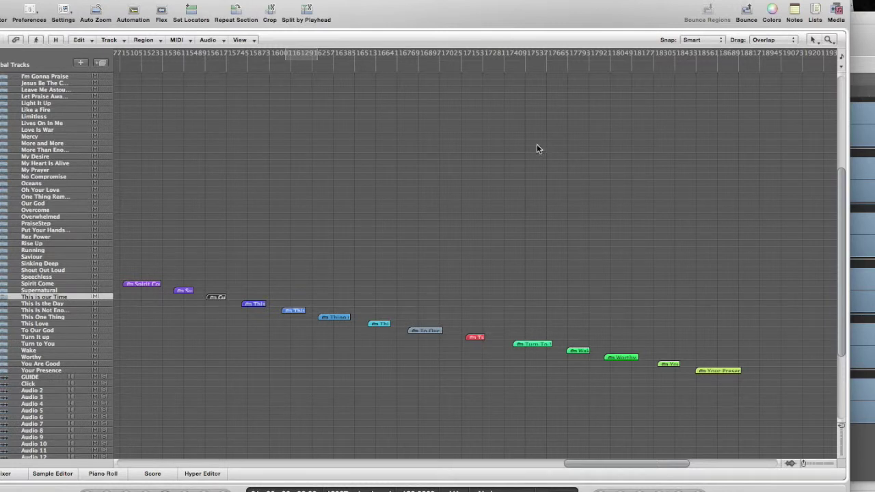
Step: Color the This is our Time folder region green and name it after its track
click(771, 11)
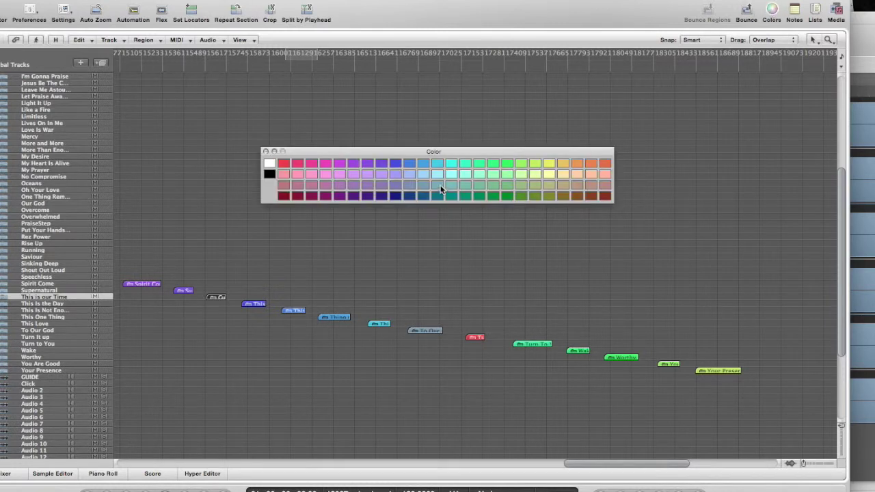
click(266, 151)
scroll(208, 177, left, 3)
scroll(208, 176, left, 1)
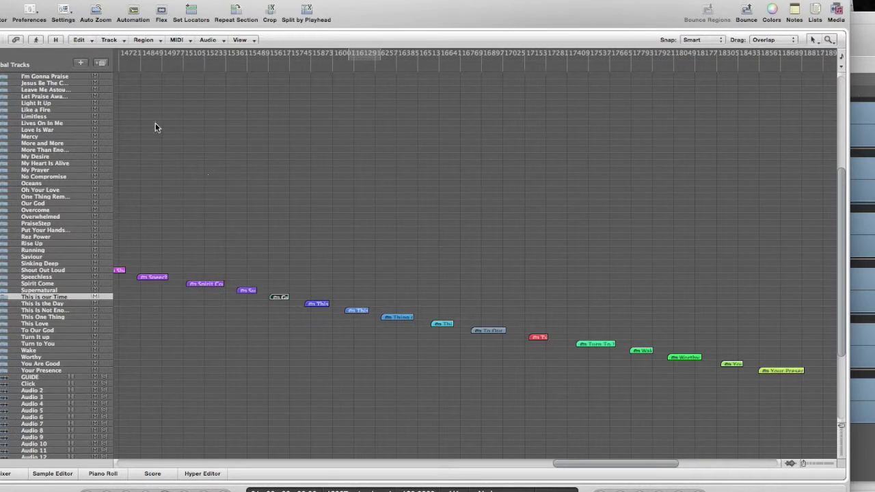
click(110, 40)
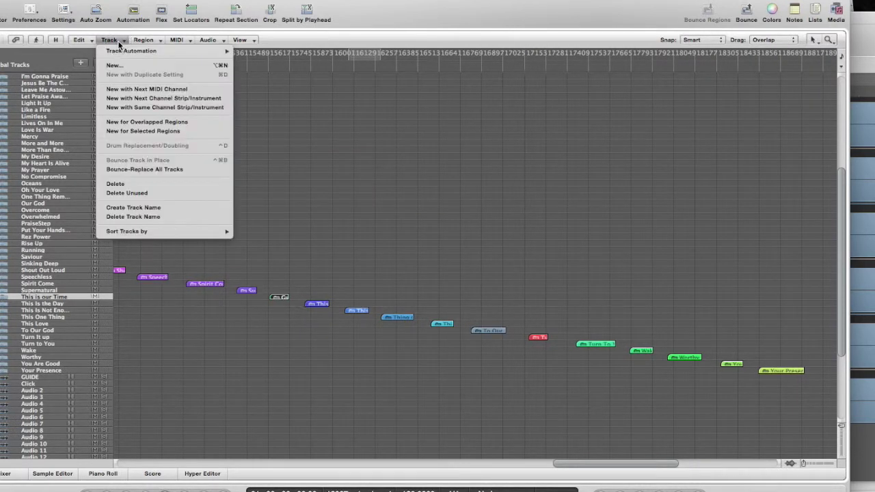
mouse_move(147, 42)
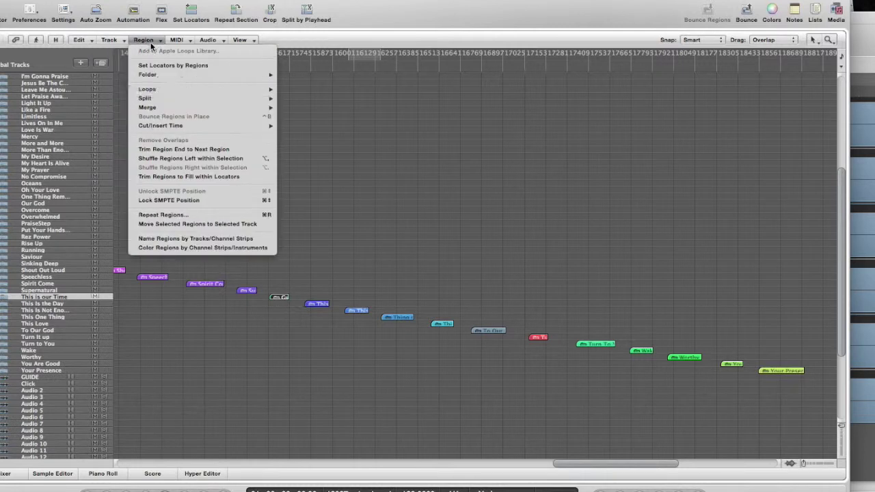
click(174, 240)
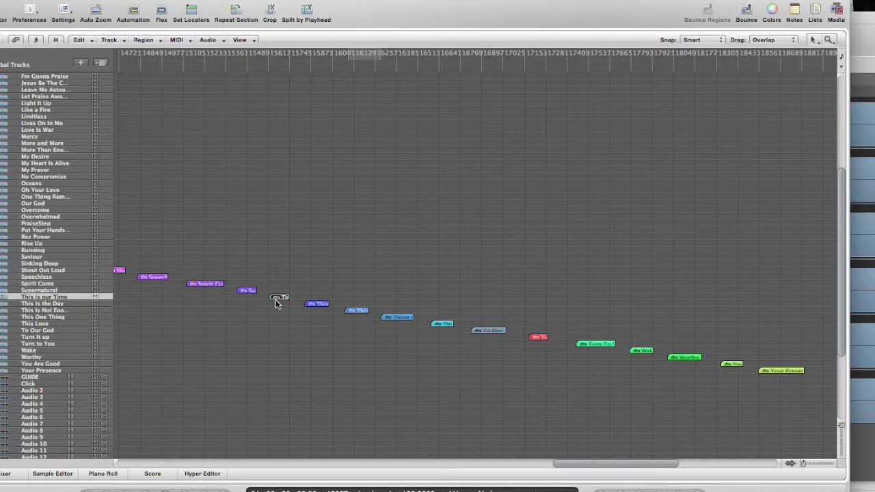
Step: Select the This is our Time track and start playback from the beginning of its region
click(287, 298)
click(60, 303)
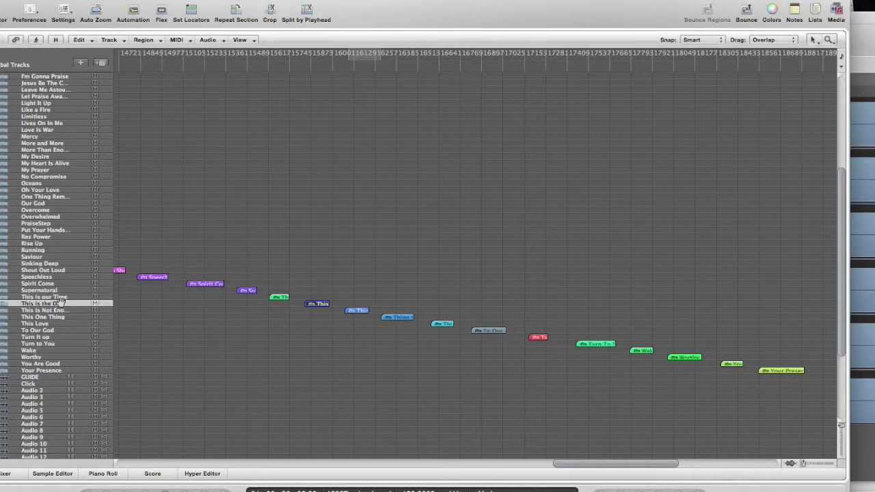
click(61, 297)
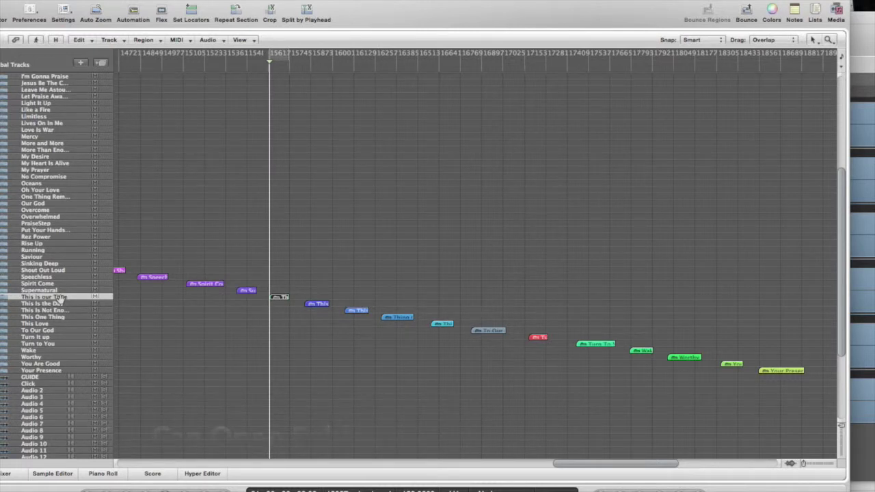
key(space)
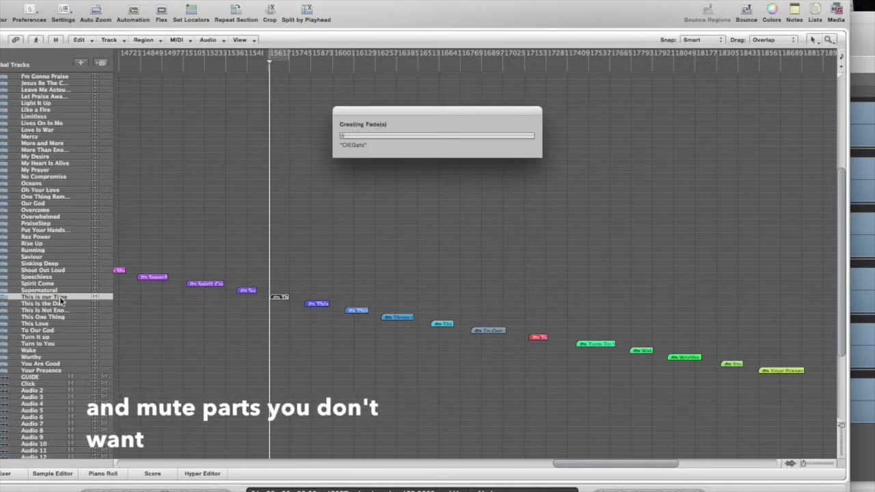